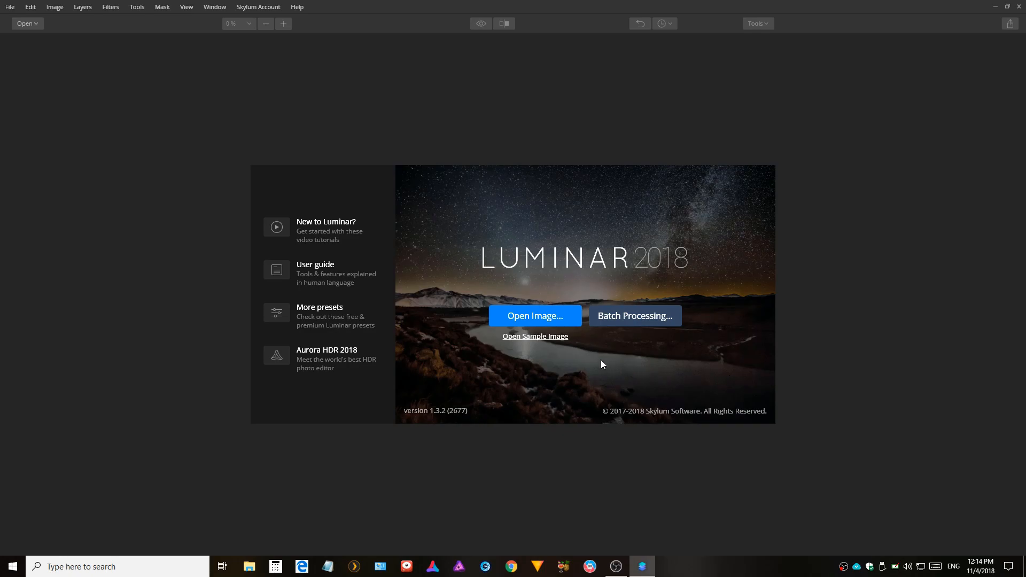
Open the image DSC_4783.NEF from the Tutorials folder.
click(566, 322)
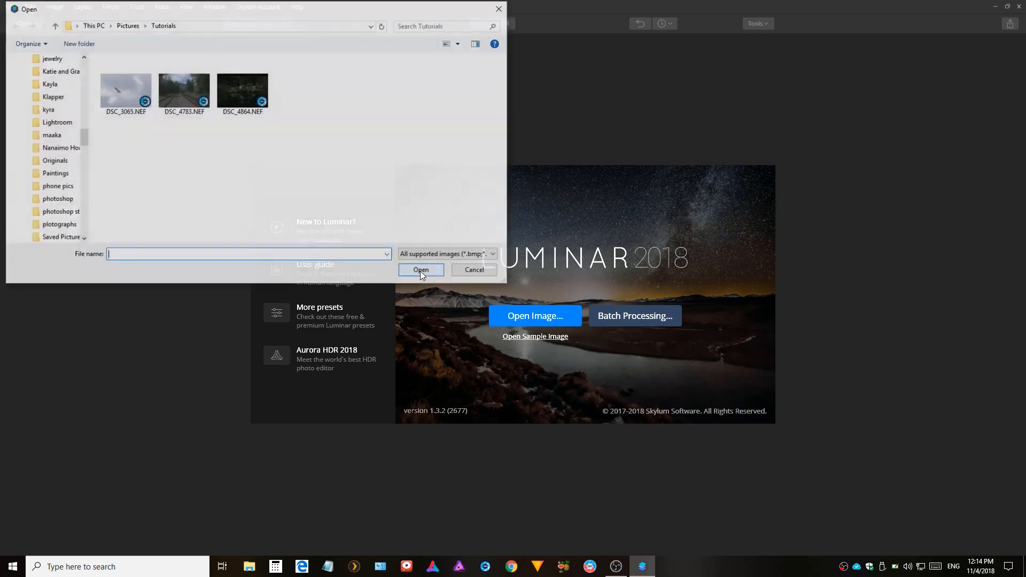
click(169, 95)
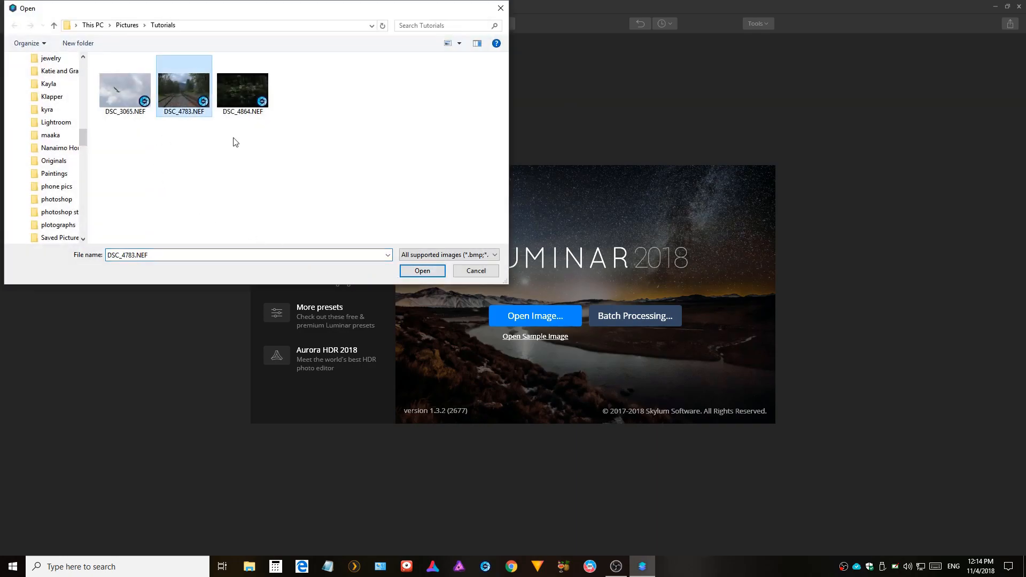
click(422, 271)
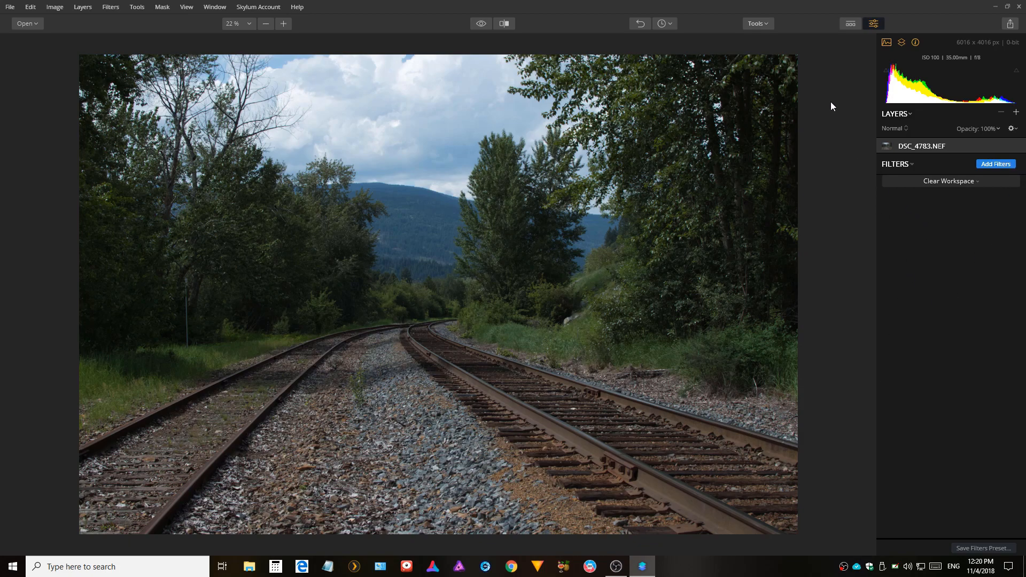
Crop the image with the Original aspect ratio, rotating it to straighten at an angle of about 1.92°.
click(768, 21)
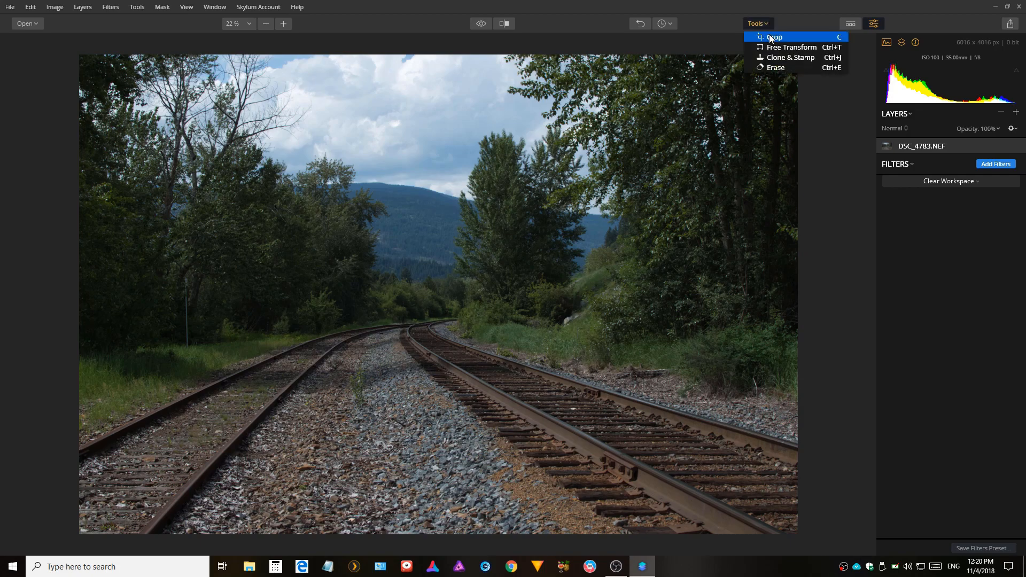
click(771, 38)
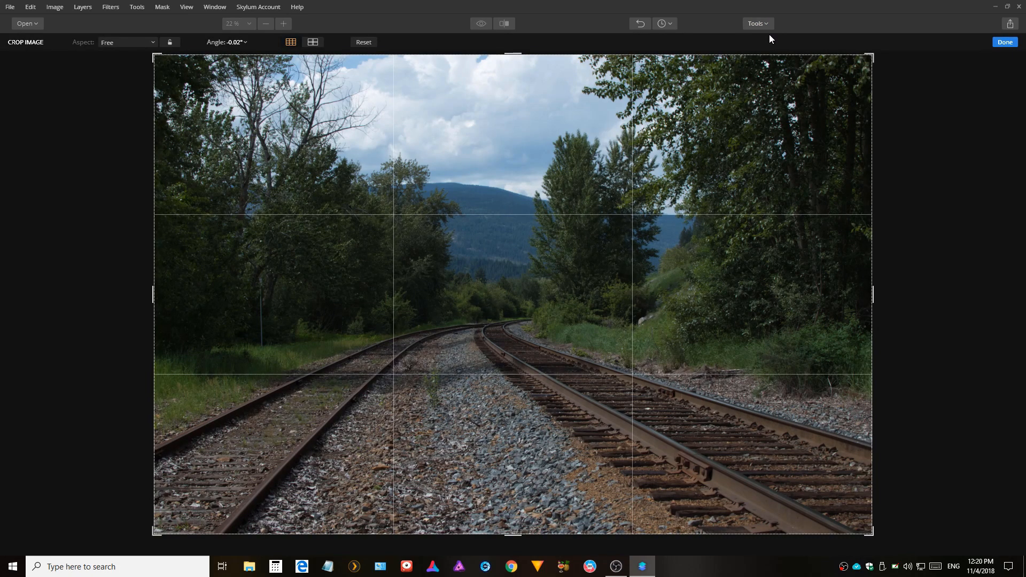
click(152, 42)
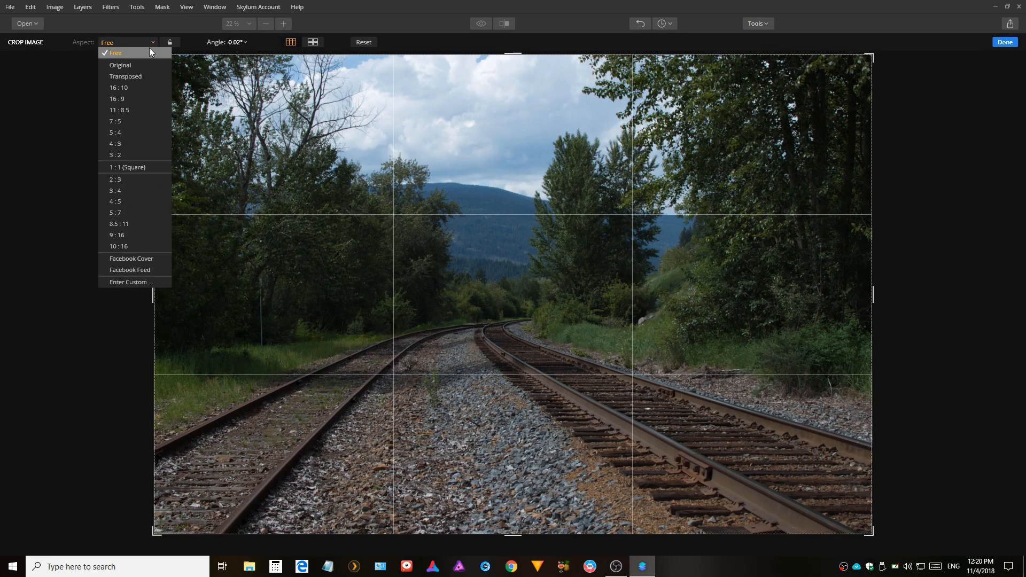
click(143, 66)
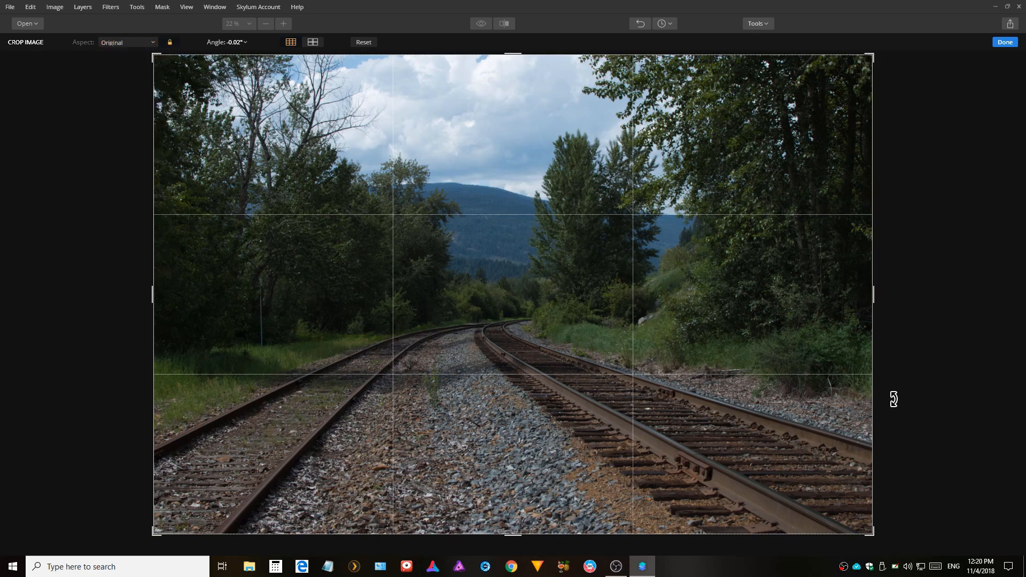
drag(893, 399, 888, 402)
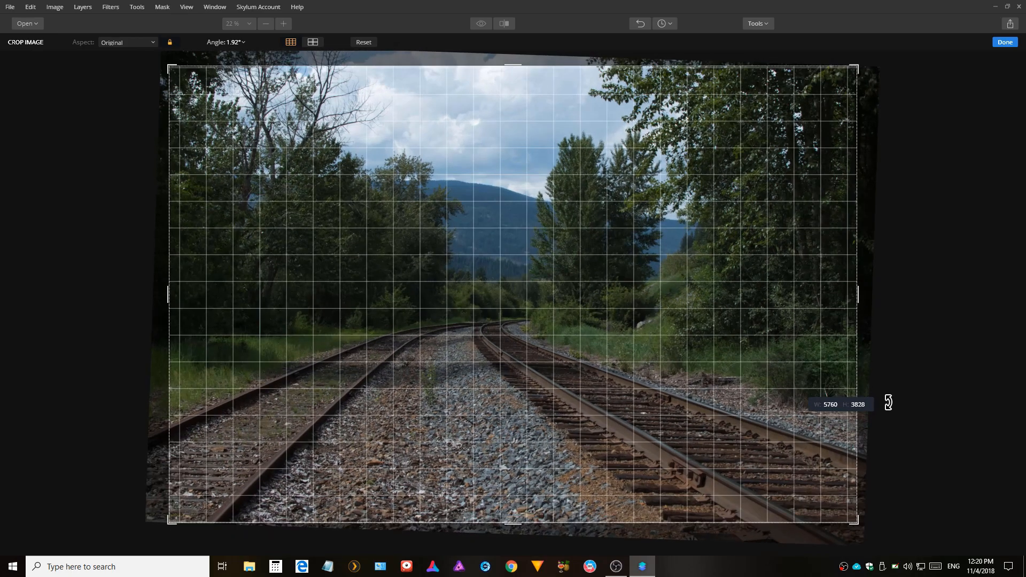
drag(888, 402, 888, 402)
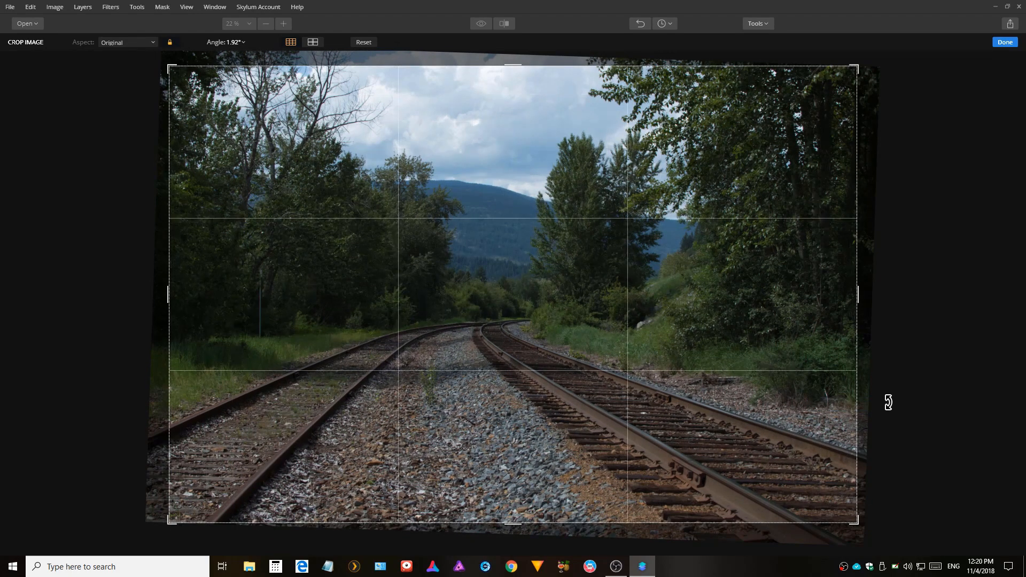
click(1003, 44)
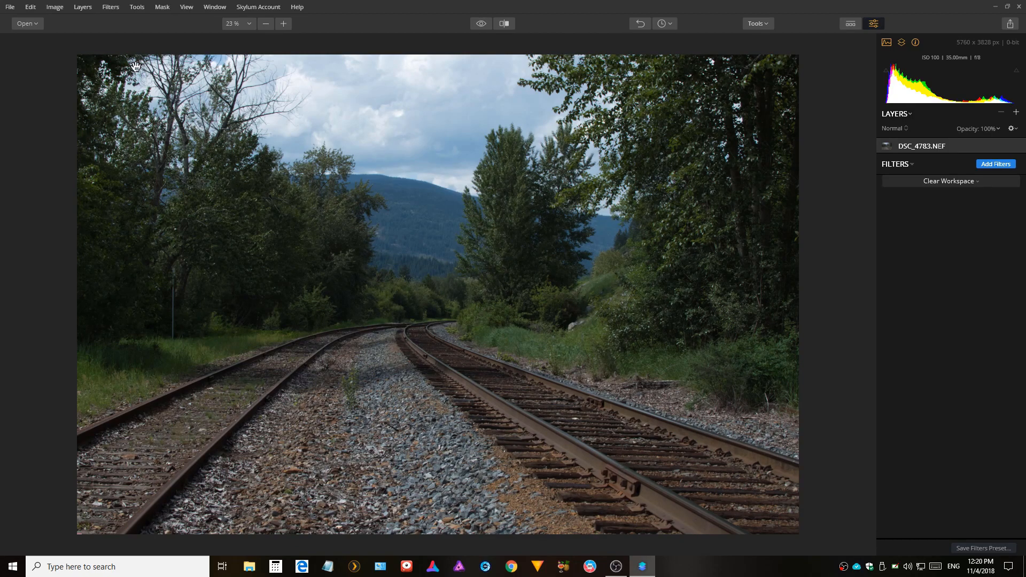
Erase the thin pole on the left side of the photo using an eraser brush size of 13.
click(756, 23)
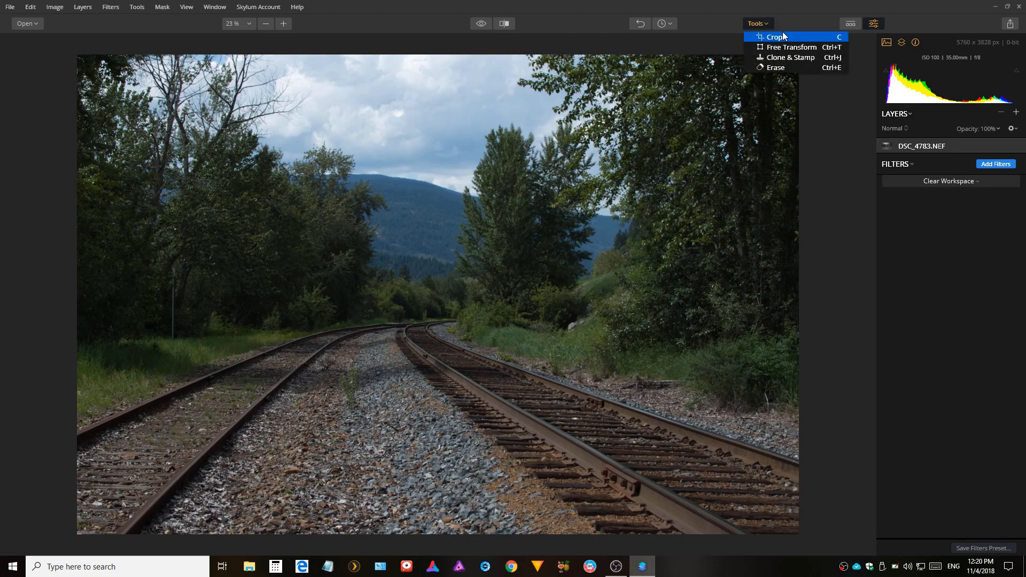
click(776, 68)
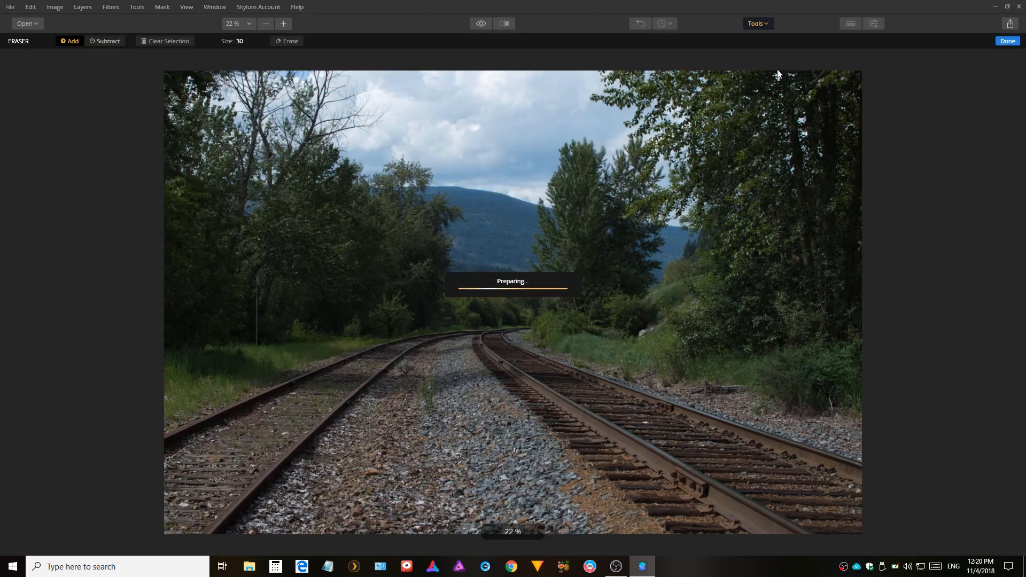
click(240, 43)
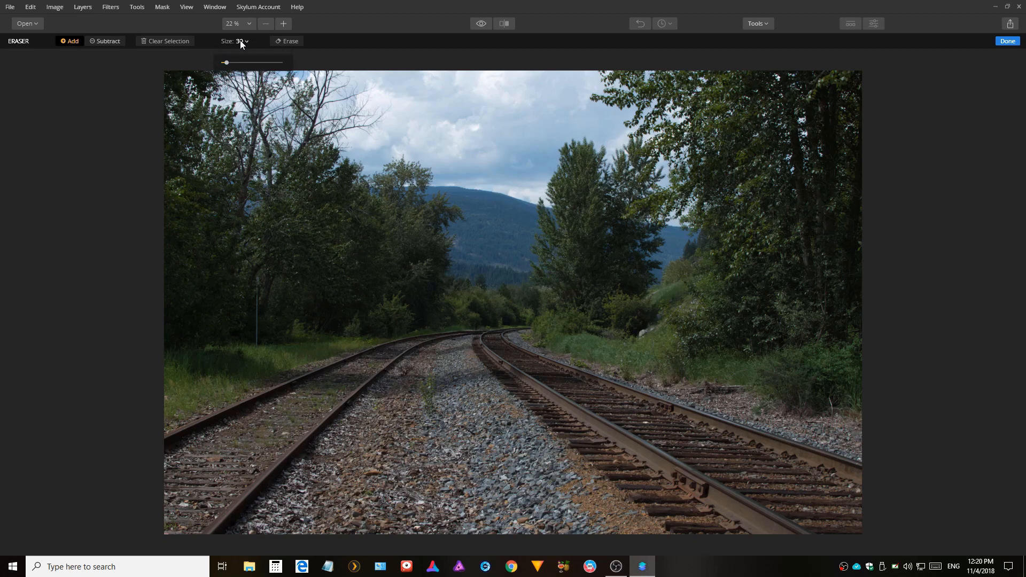
click(223, 62)
click(257, 279)
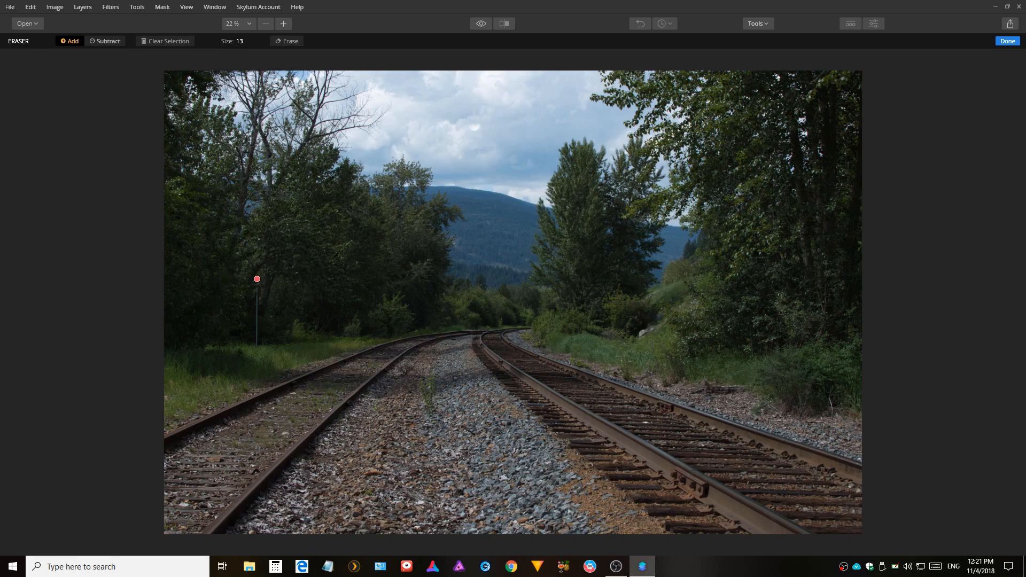
drag(257, 279, 258, 346)
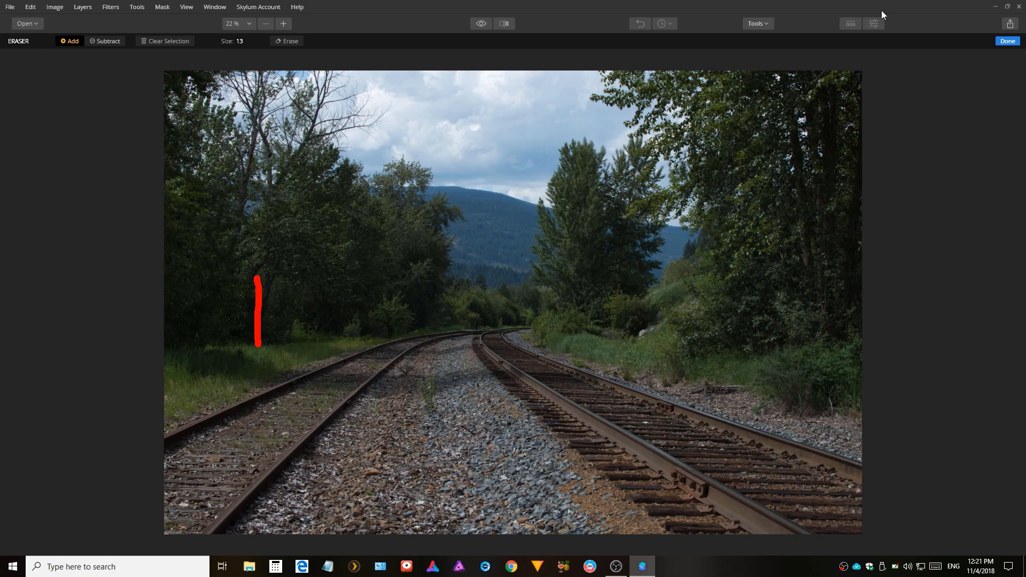
click(1003, 44)
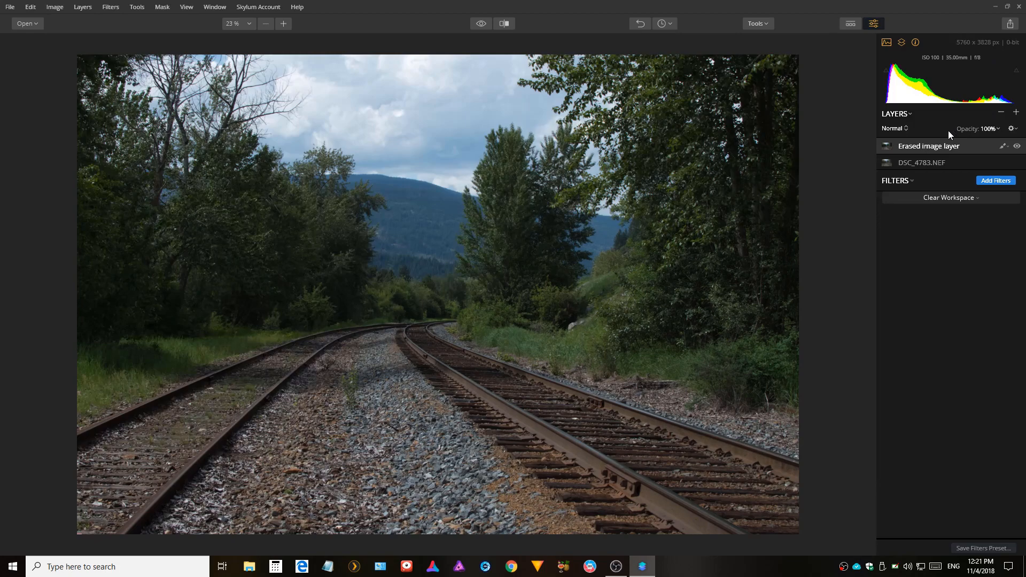
Switch to the Quick & Awesome workspace and set the Accent AI Filter boost to 49.
click(975, 200)
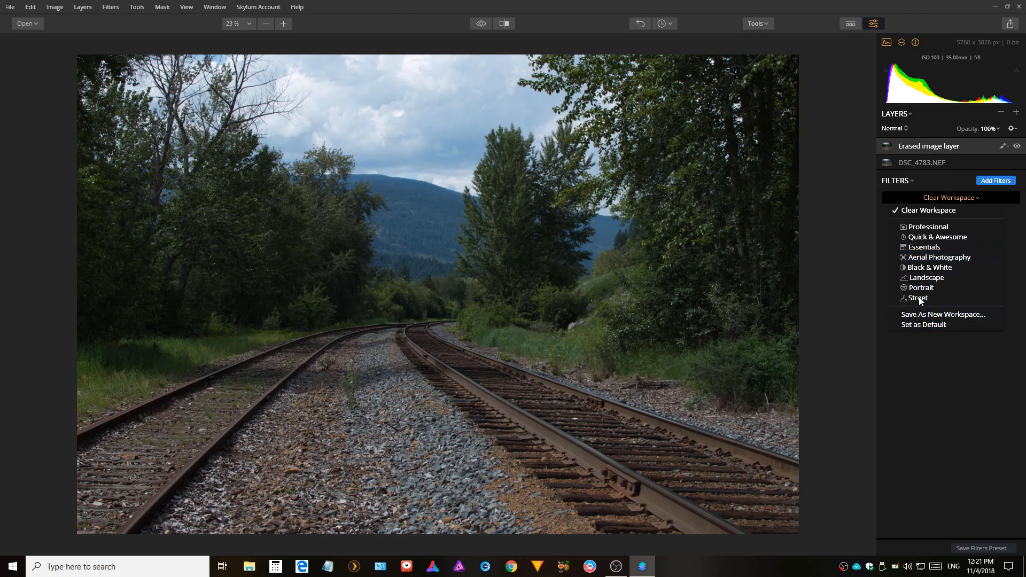
click(946, 237)
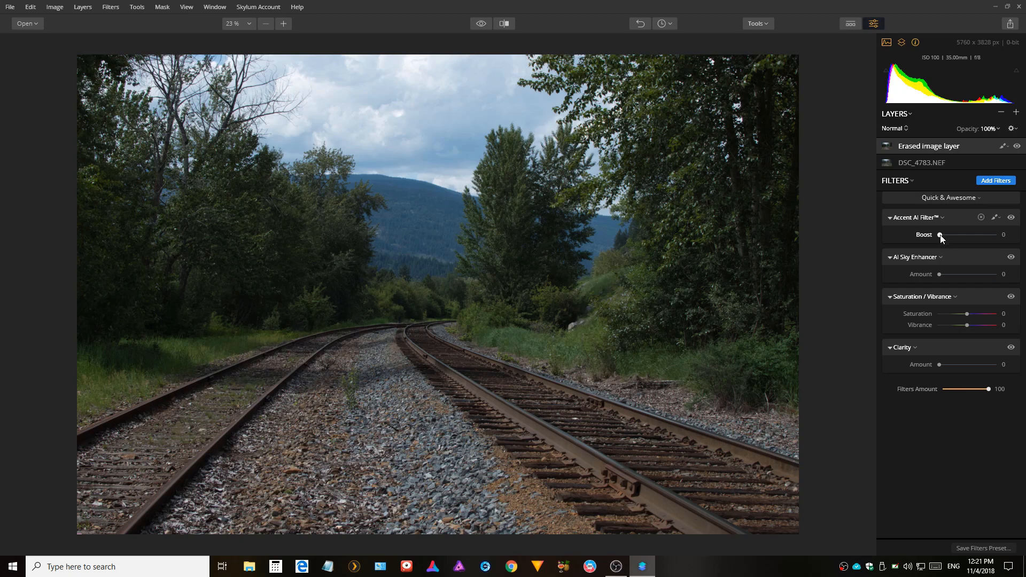
drag(941, 236, 964, 236)
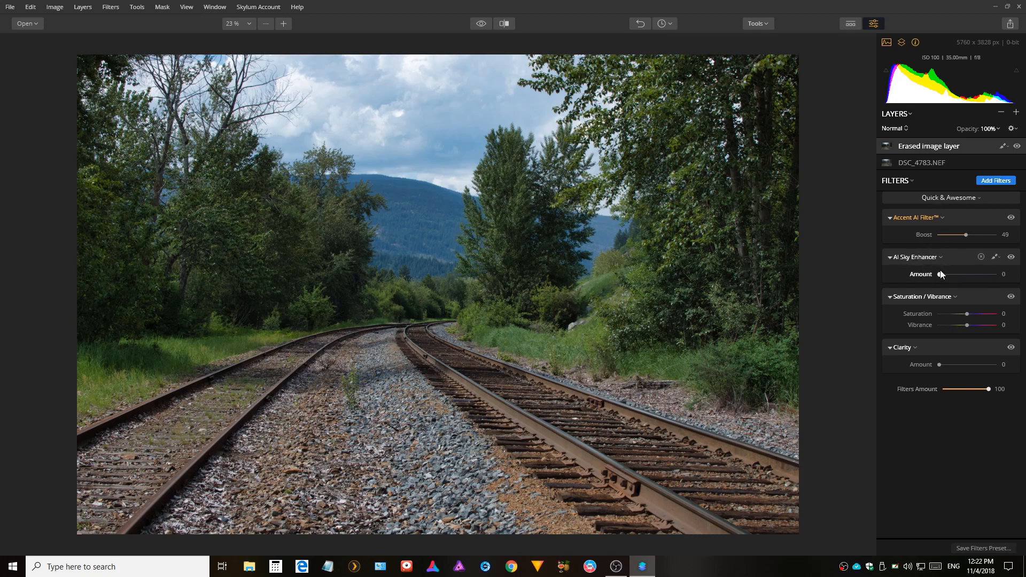
Set the AI Sky Enhancer amount to 78.
drag(939, 275, 991, 251)
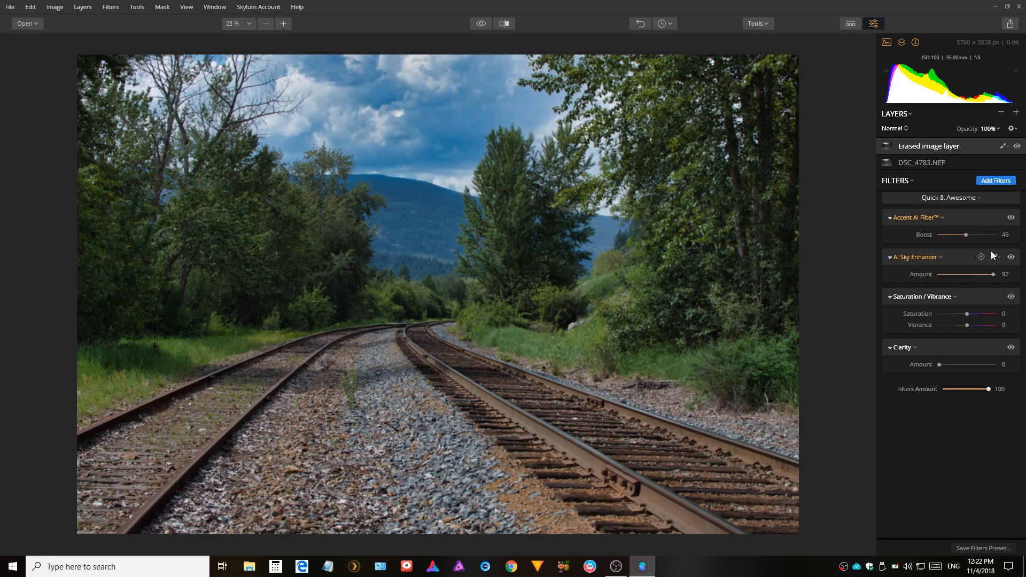
mouse_move(995, 276)
mouse_down()
mouse_move(964, 280)
mouse_move(988, 283)
mouse_up()
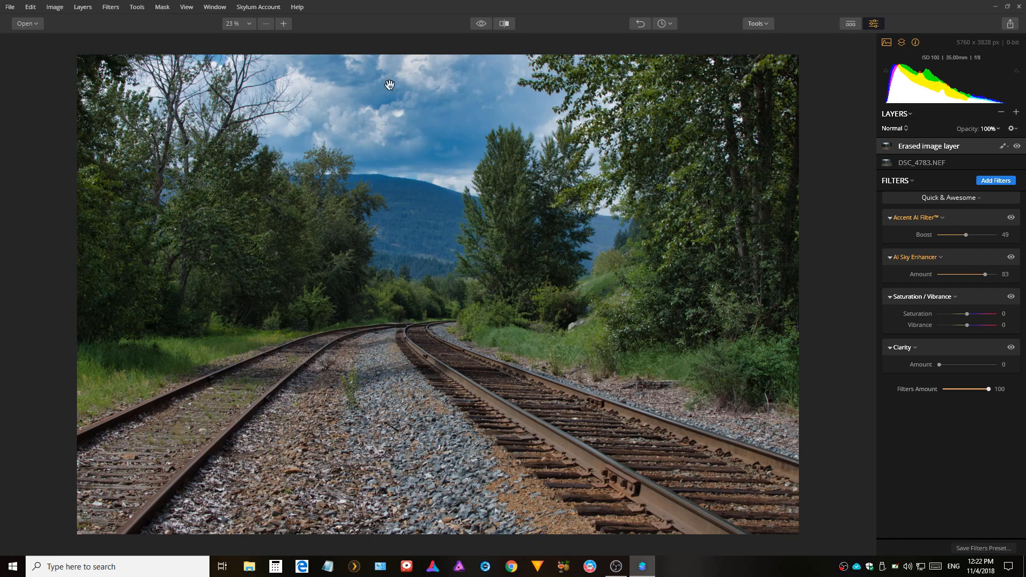
mouse_move(986, 274)
mouse_down()
mouse_move(915, 293)
mouse_move(932, 280)
mouse_move(980, 280)
mouse_up()
Remove the Saturation / Vibrance and Clarity filters from the filter stack.
click(981, 296)
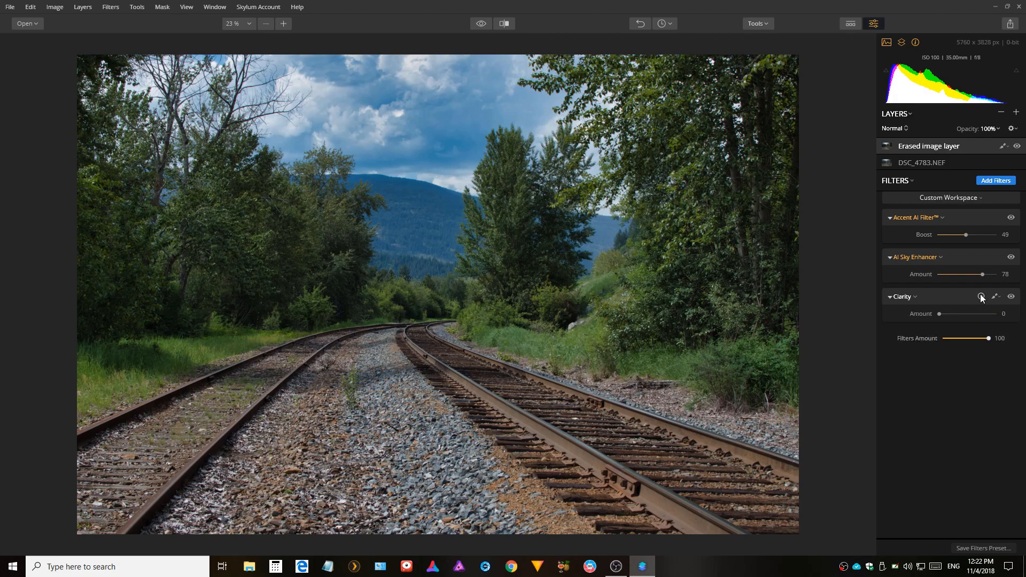
click(981, 297)
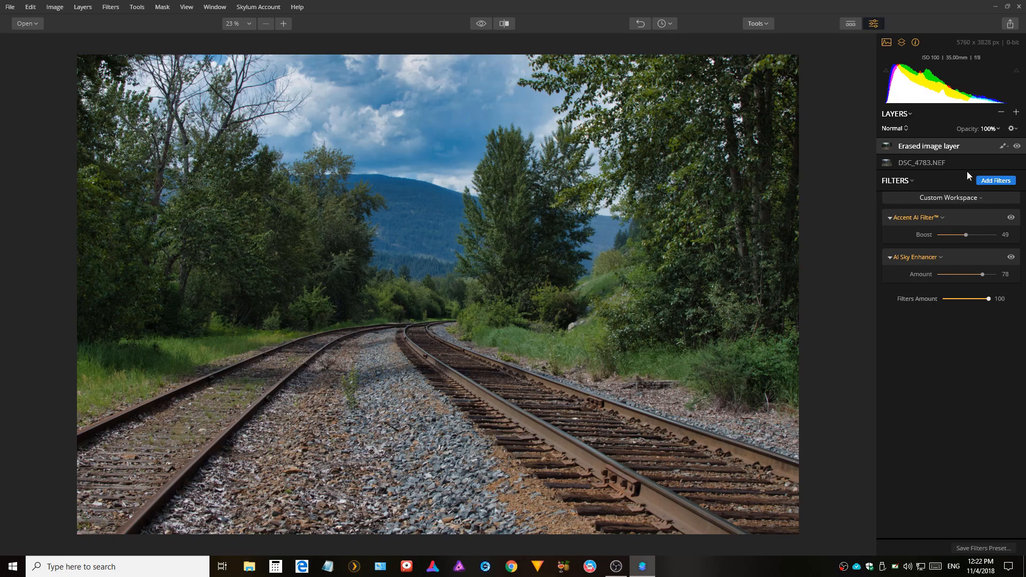
Add the Tone, Dehaze, Denoise, Golden Hour, Image Radiance and Matte Look filters from the filters catalog.
click(1000, 181)
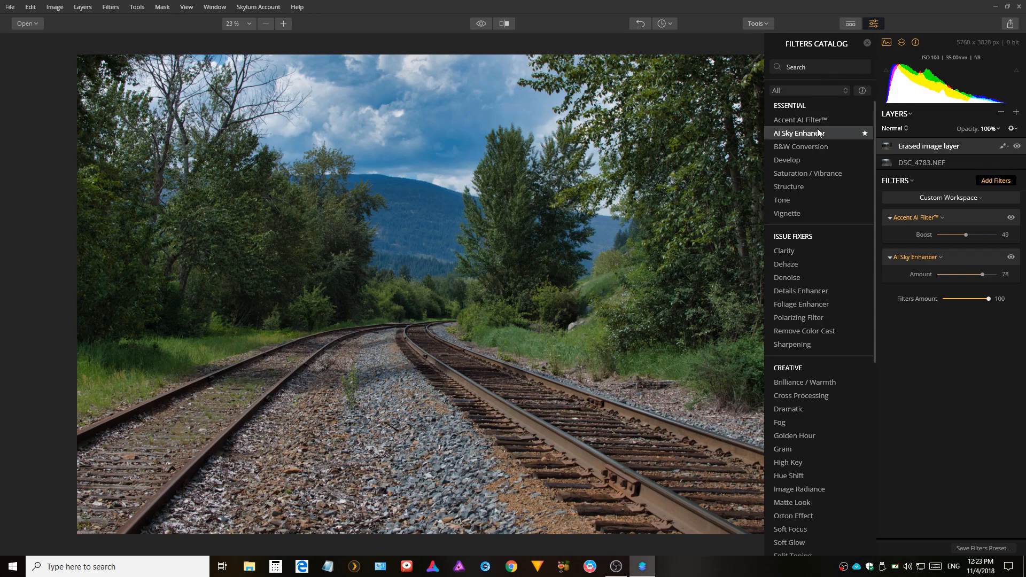
click(810, 200)
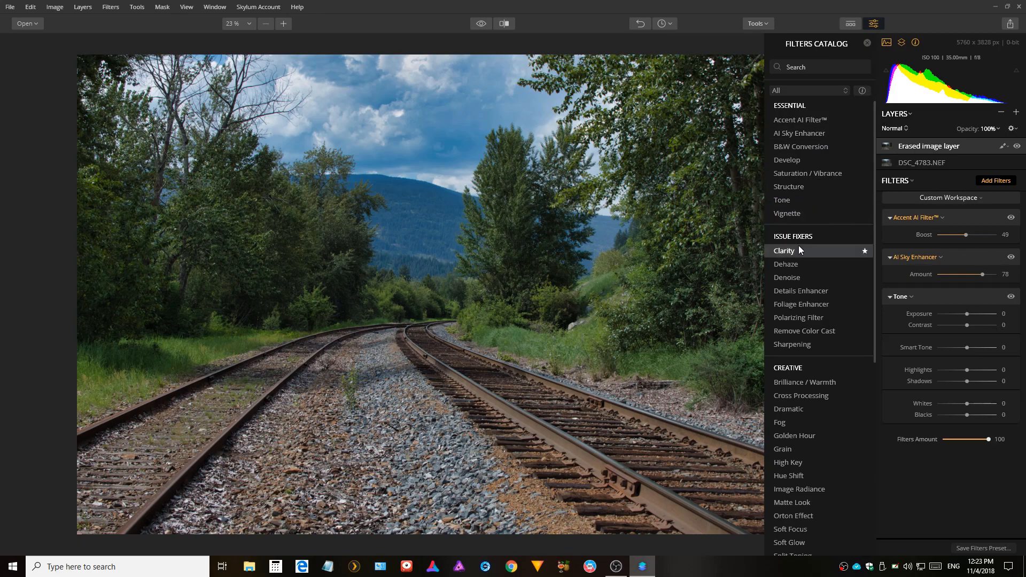
click(799, 269)
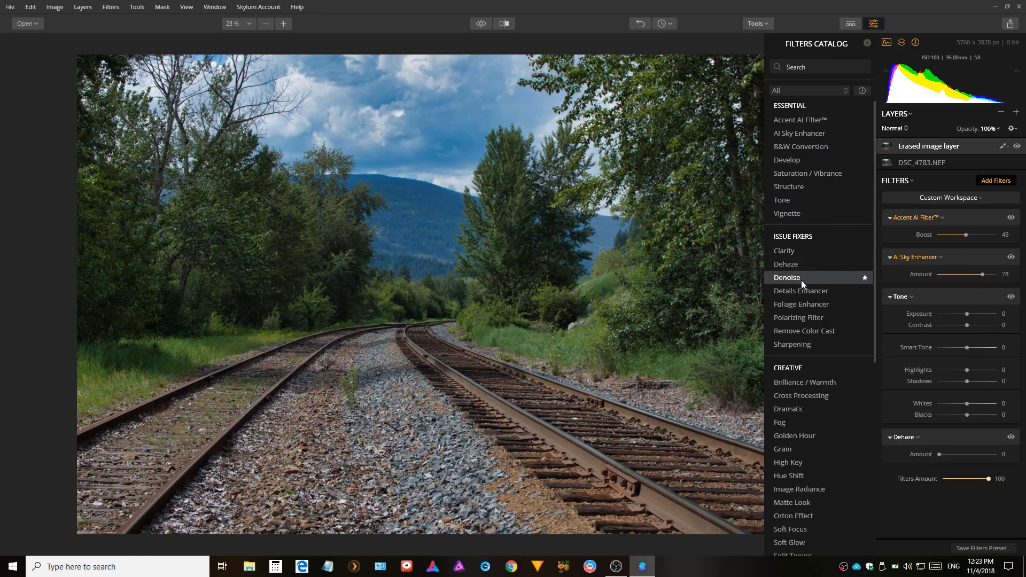
click(800, 279)
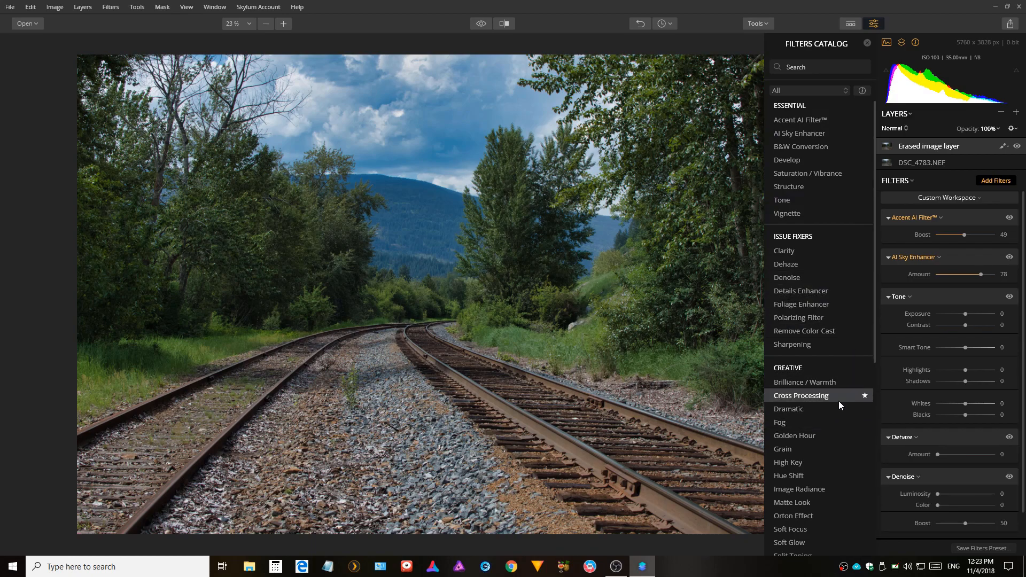
click(845, 444)
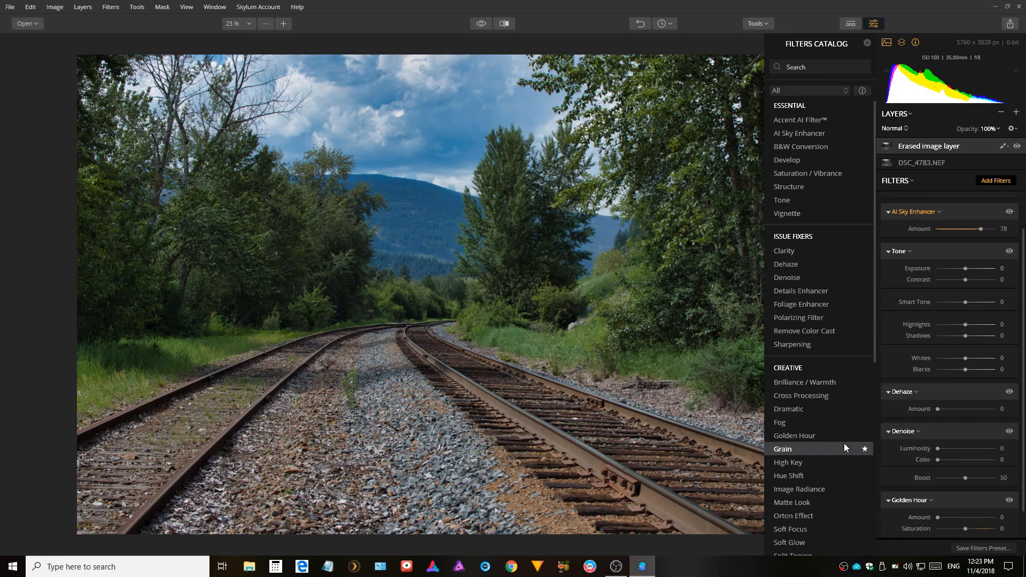
click(825, 493)
click(822, 503)
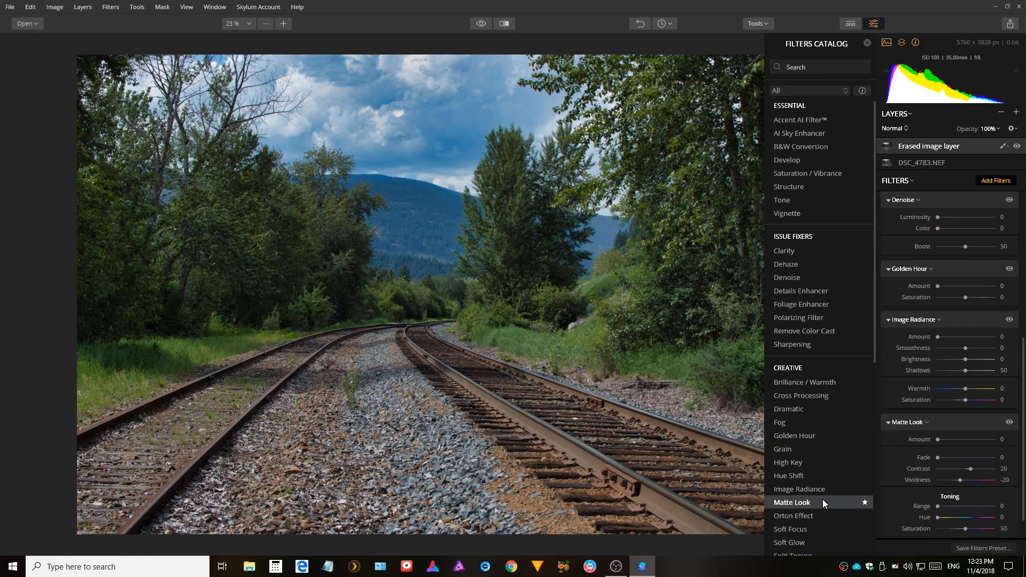
Add the Split Color Warmth filter from the Professional section of the filters catalog.
scroll(823, 501, down, 1)
scroll(821, 503, down, 1)
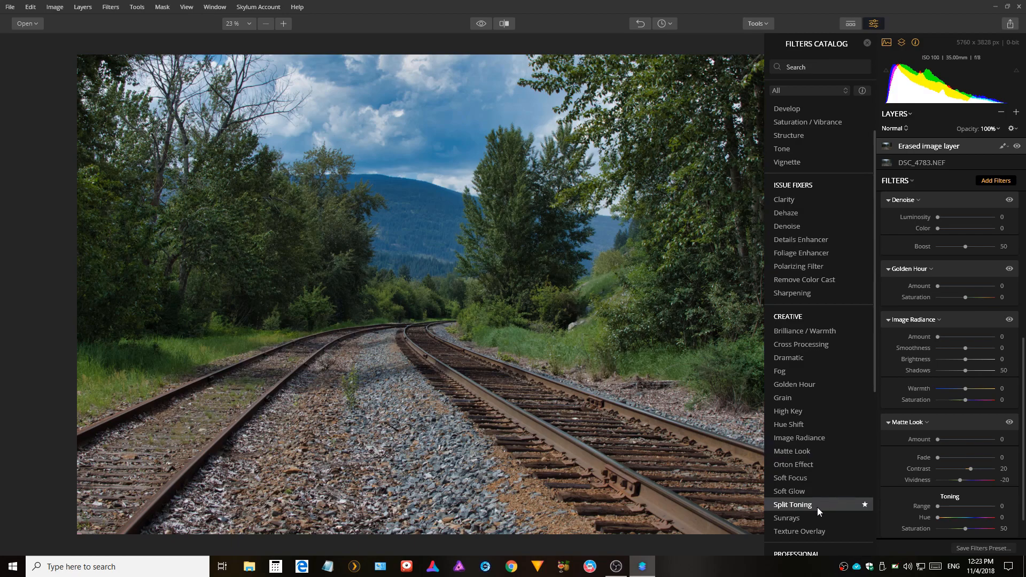
scroll(827, 493, down, 2)
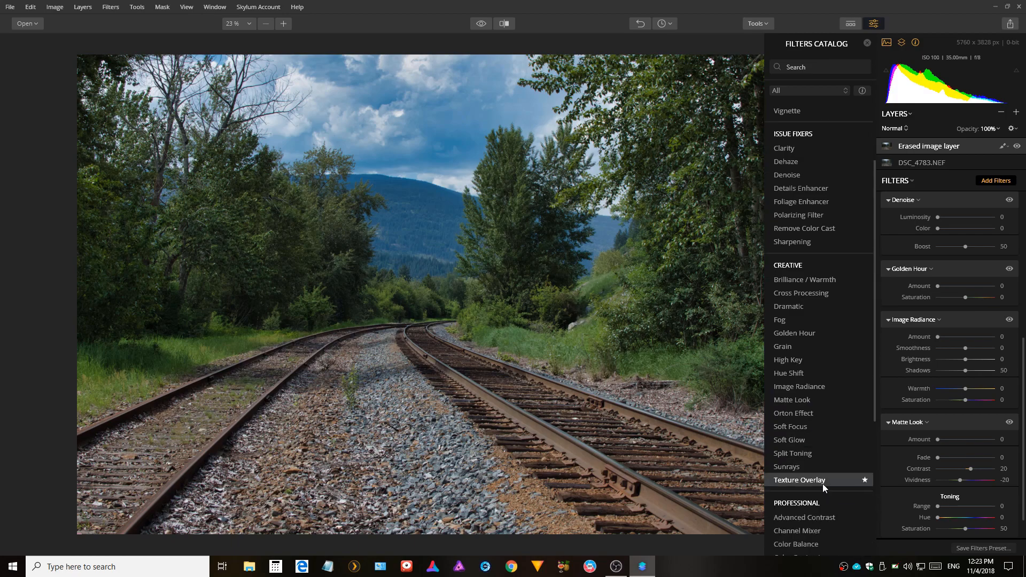
scroll(823, 484, down, 5)
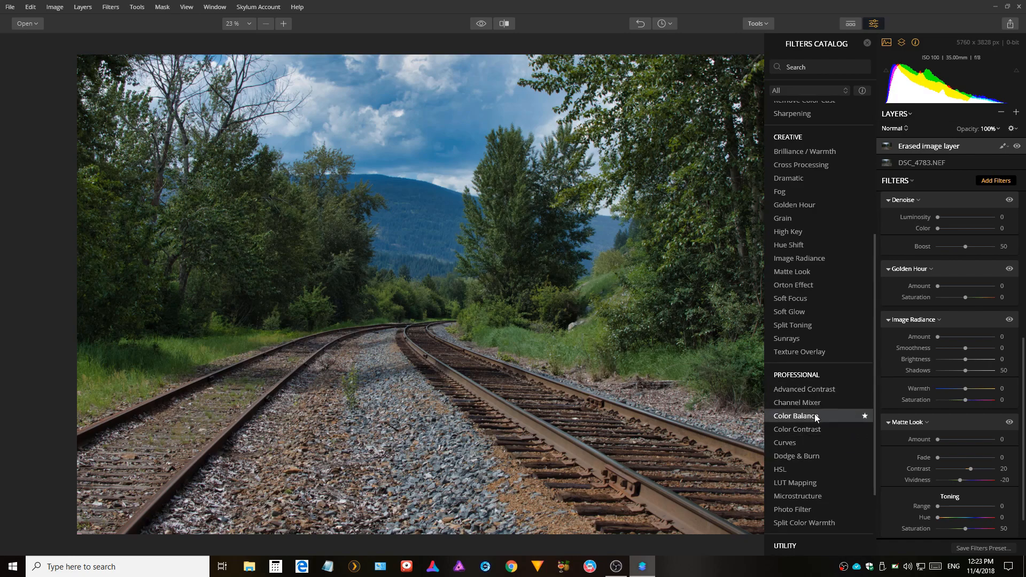
click(809, 520)
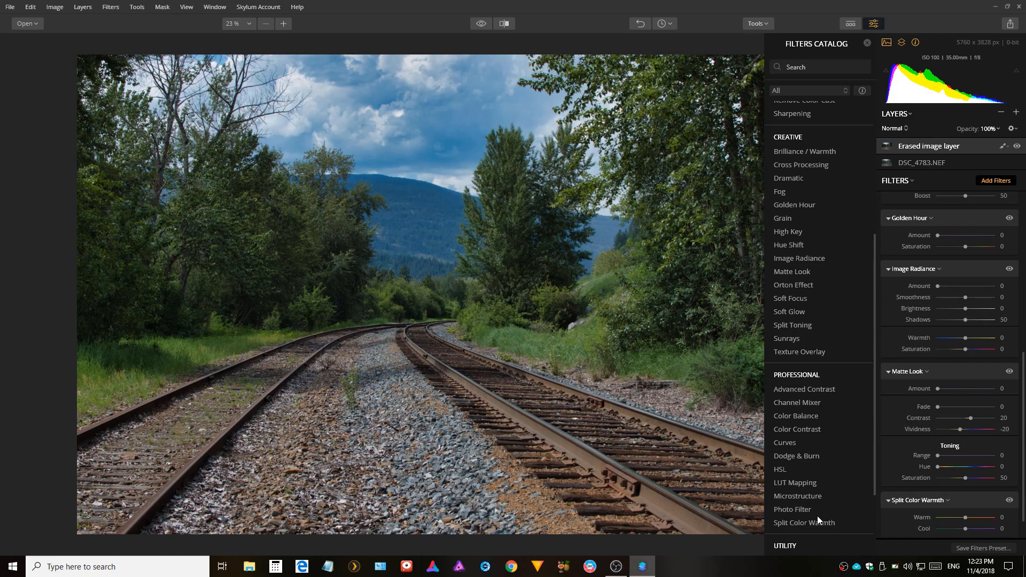
scroll(817, 515, down, 1)
scroll(816, 515, down, 3)
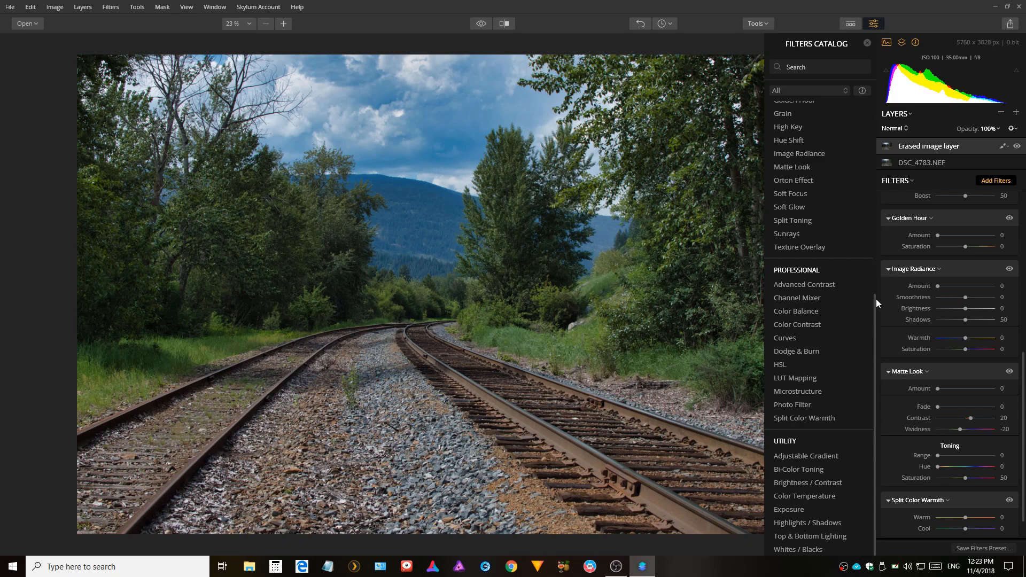
drag(877, 299, 891, 72)
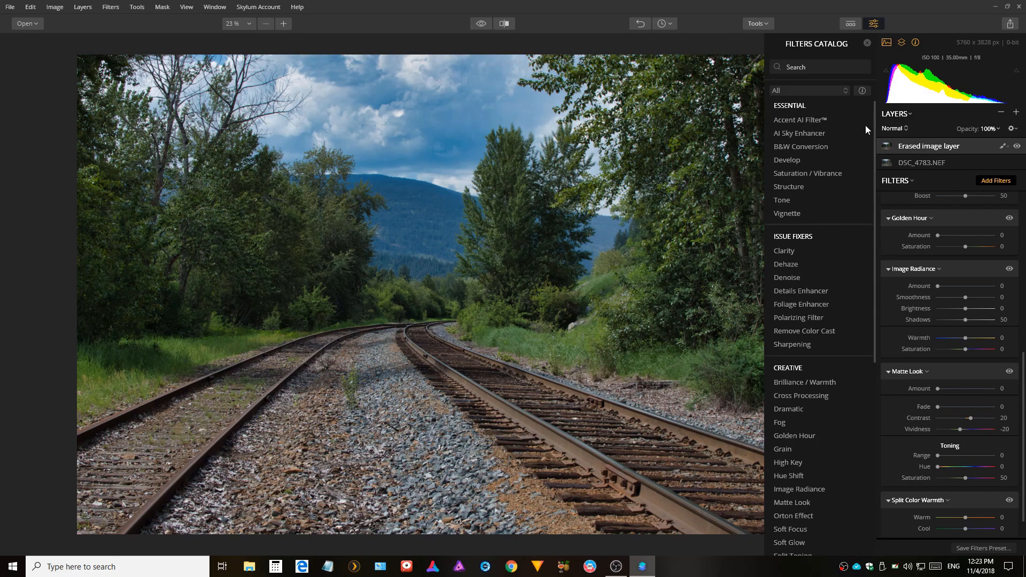
Add the Vignette filter from the filters catalog and close the catalog.
click(810, 211)
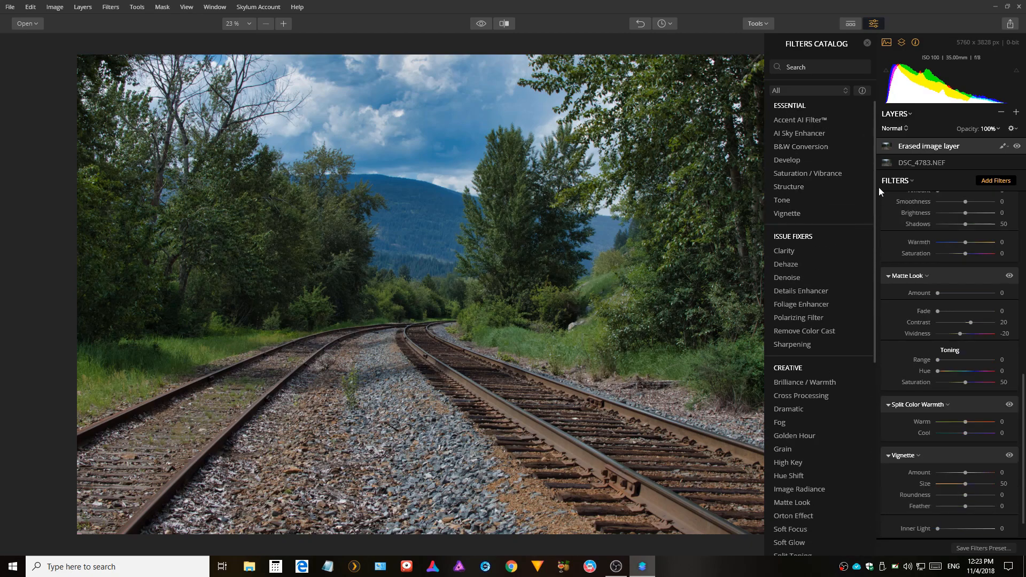
click(867, 43)
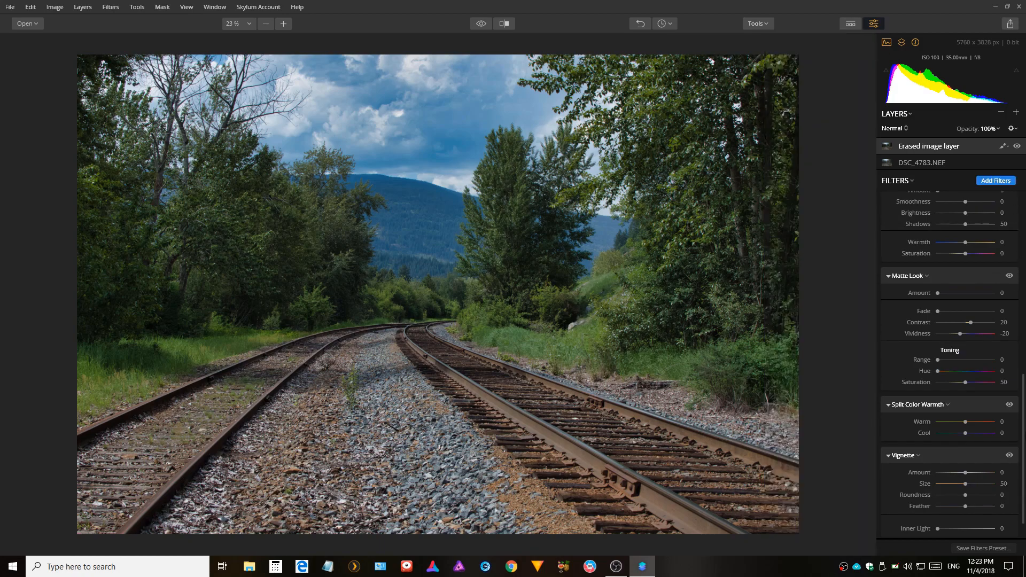
In the Tone filter, set Smart Tone to -19, Shadows to -5, Whites to 19 and Blacks to -15.
drag(1021, 422, 1023, 198)
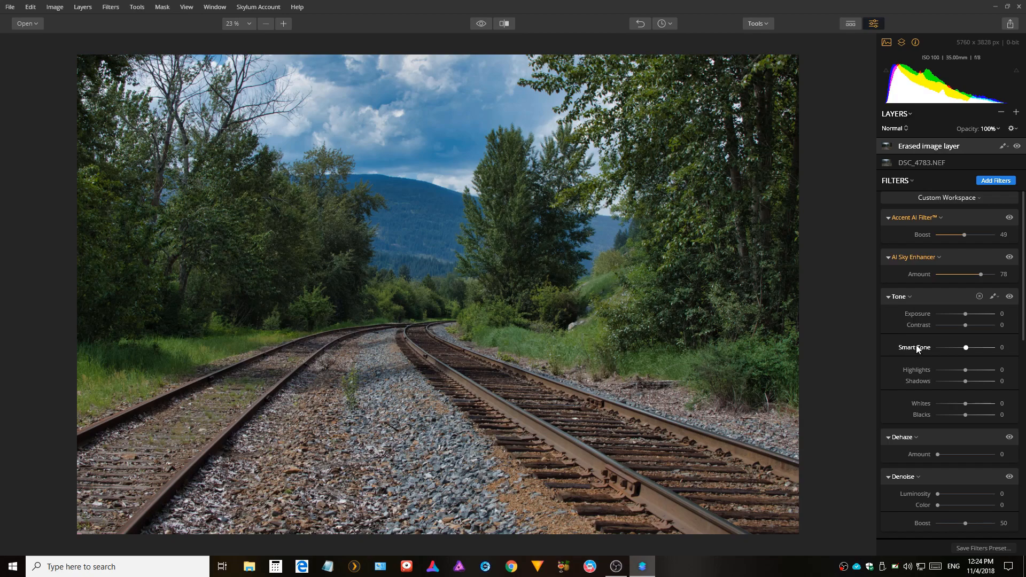
drag(966, 348, 952, 345)
double_click(951, 345)
mouse_move(964, 340)
mouse_down()
mouse_move(950, 345)
mouse_move(961, 348)
mouse_up()
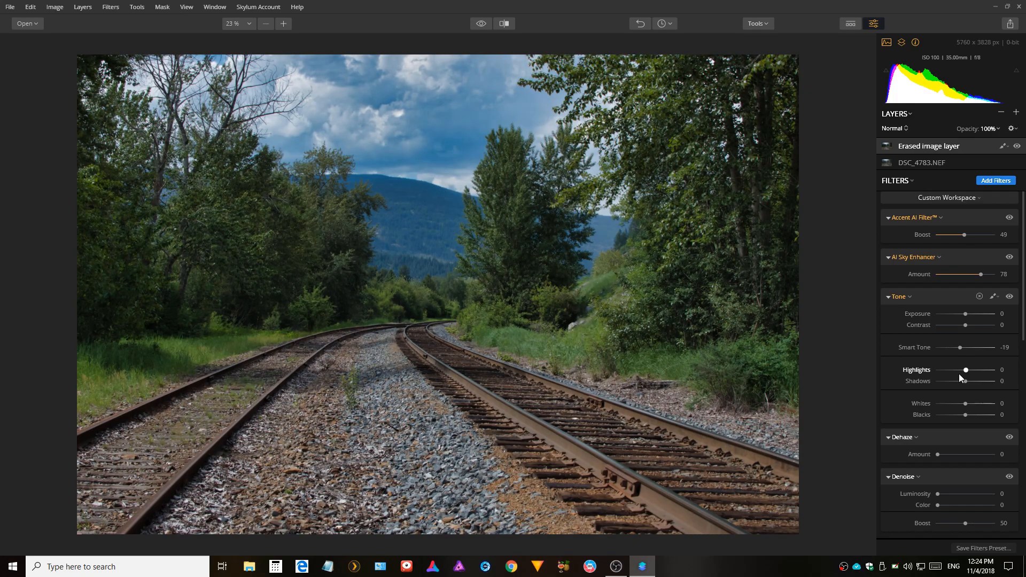
mouse_move(966, 370)
mouse_down()
mouse_move(980, 368)
mouse_move(951, 370)
mouse_move(966, 370)
mouse_up()
mouse_move(965, 381)
mouse_down()
mouse_move(954, 388)
mouse_move(967, 387)
mouse_up()
drag(966, 405, 970, 404)
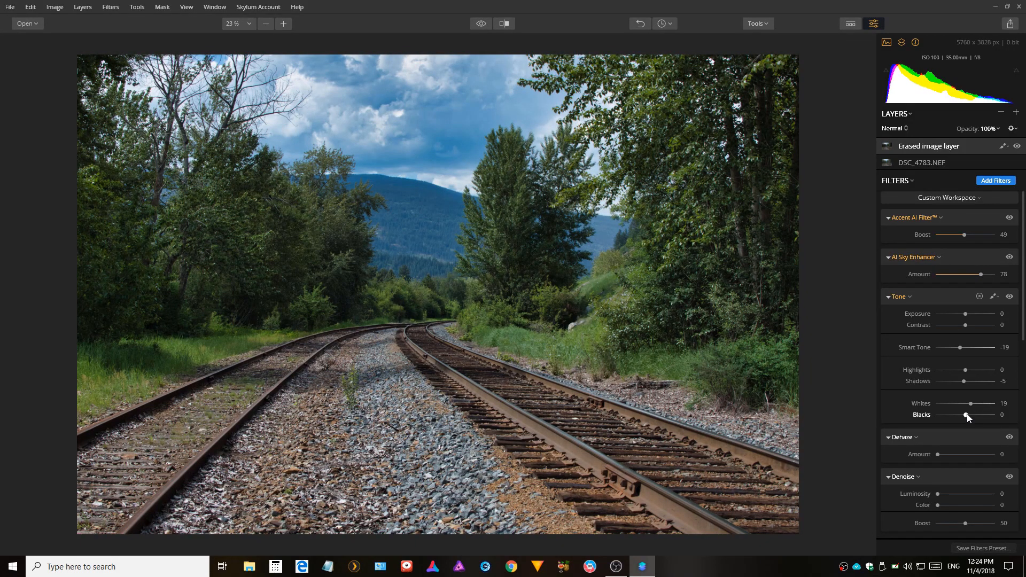
click(961, 419)
Set the Dehaze amount to 5, and the Golden Hour amount to 23 with saturation at -58.
drag(941, 453, 943, 451)
scroll(985, 451, down, 2)
scroll(999, 457, down, 2)
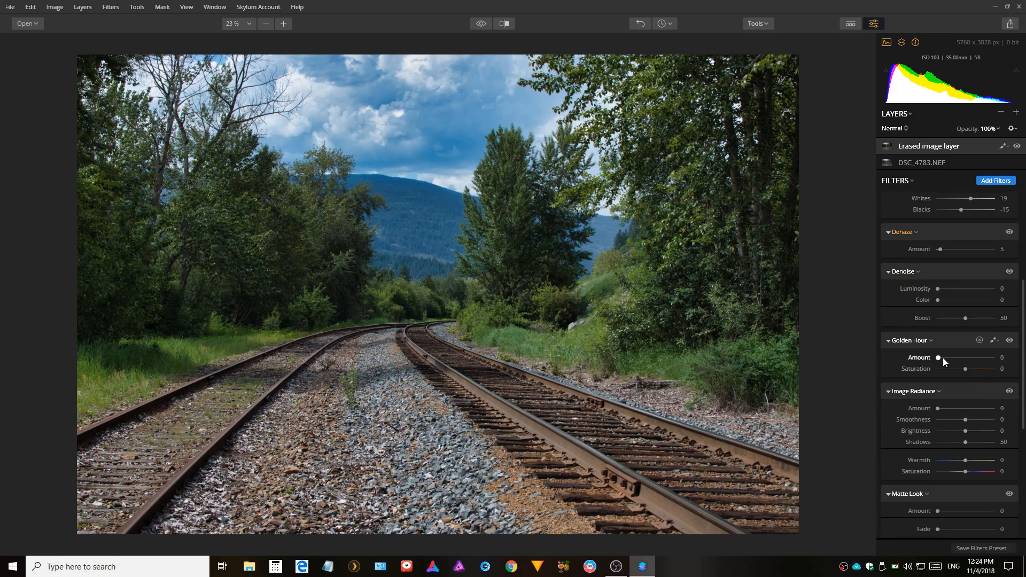
click(944, 357)
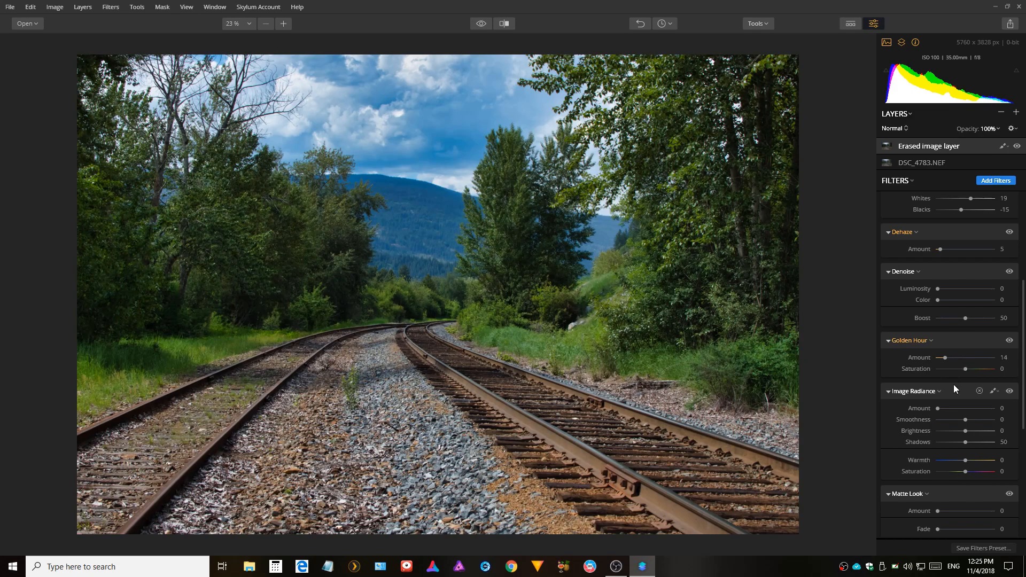
click(950, 361)
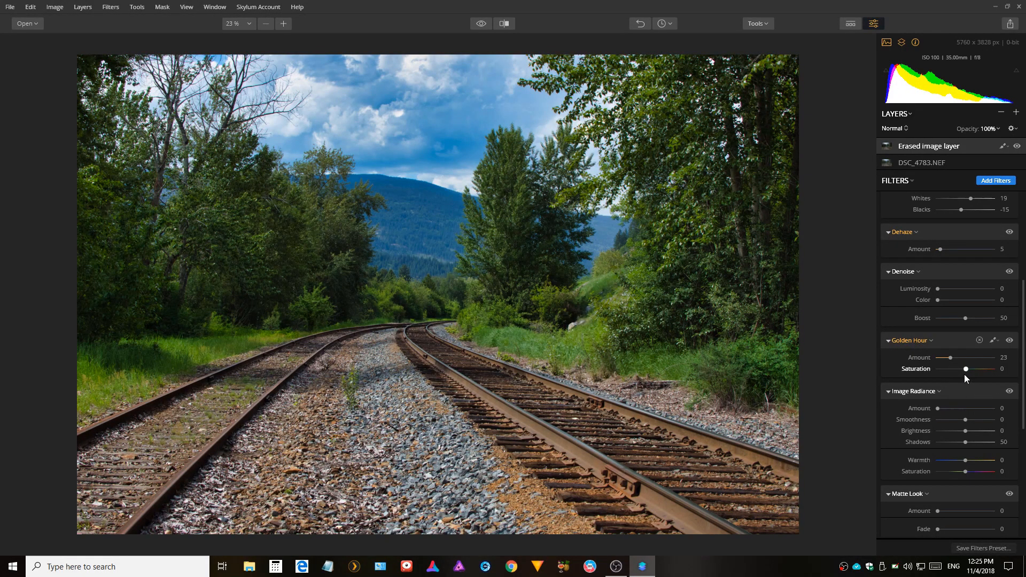
drag(966, 370, 949, 365)
Set Image Radiance amount to 49 and warmth to 19, and the Matte Look amount to 14.
drag(943, 408, 954, 408)
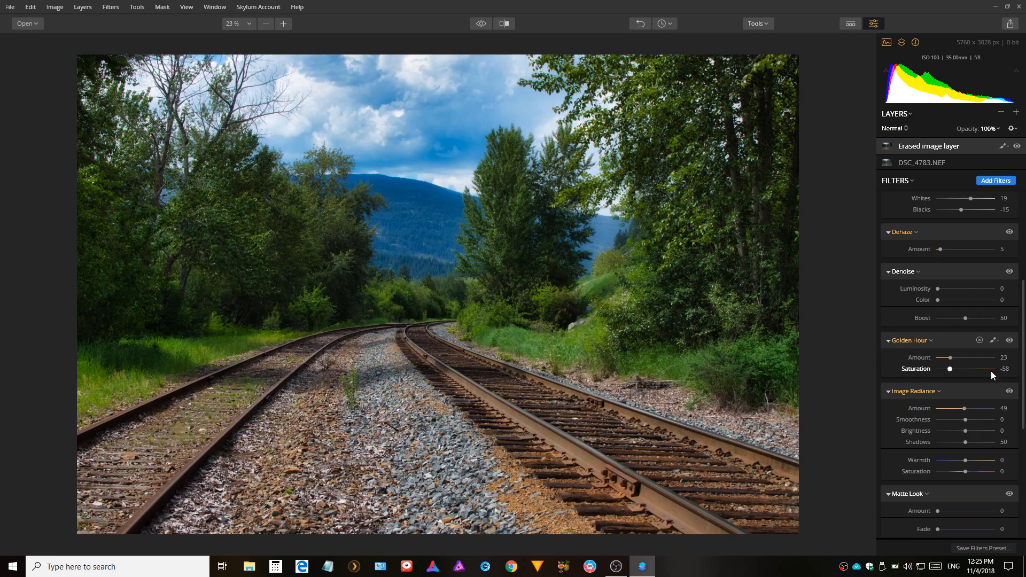
drag(966, 460, 972, 461)
scroll(985, 428, down, 1)
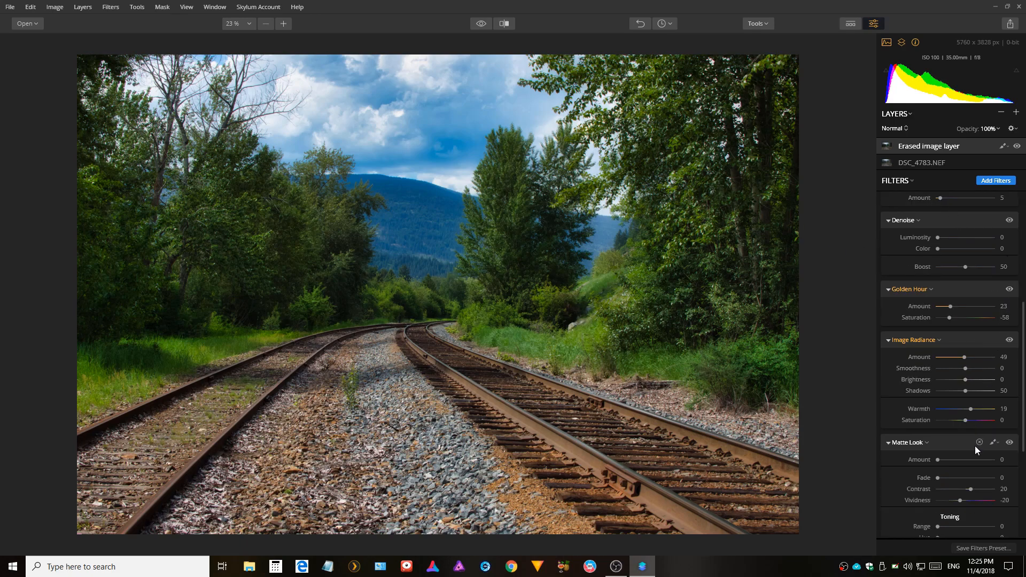
click(945, 460)
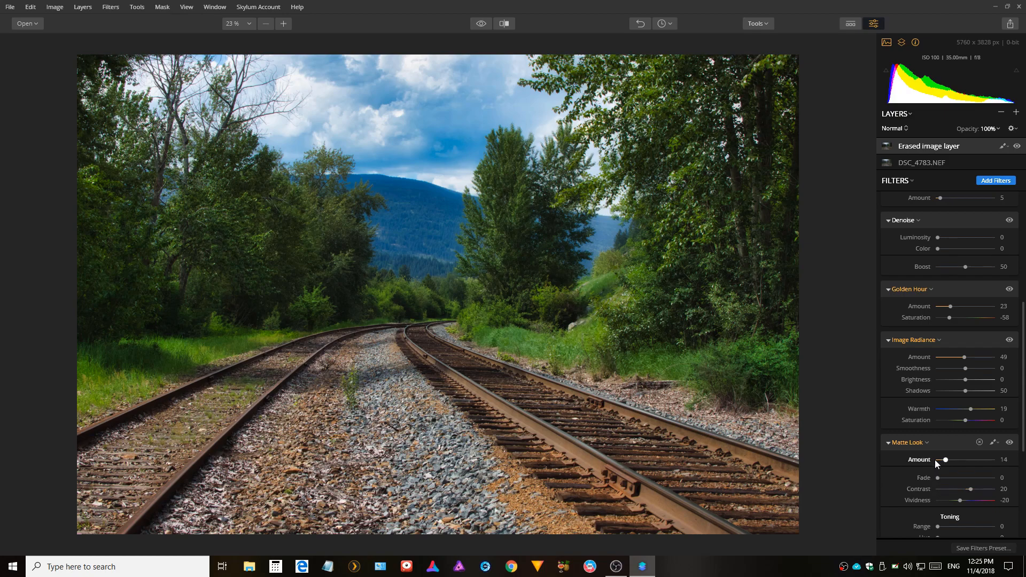
Set the Split Color Warmth cool value to 19 and the Vignette amount to -78.
scroll(938, 459, down, 4)
scroll(940, 460, down, 1)
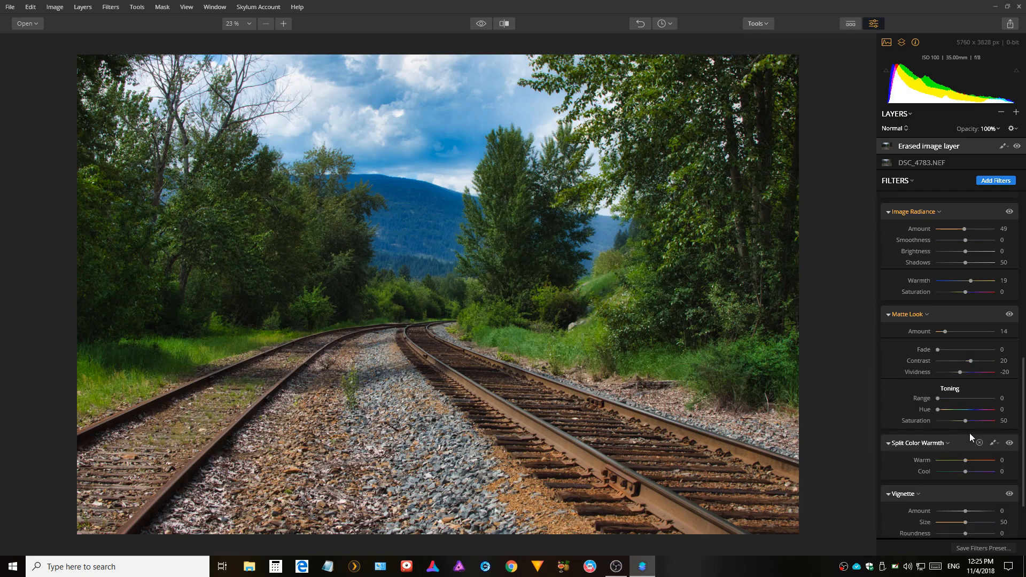
drag(966, 463, 972, 499)
drag(967, 513, 944, 521)
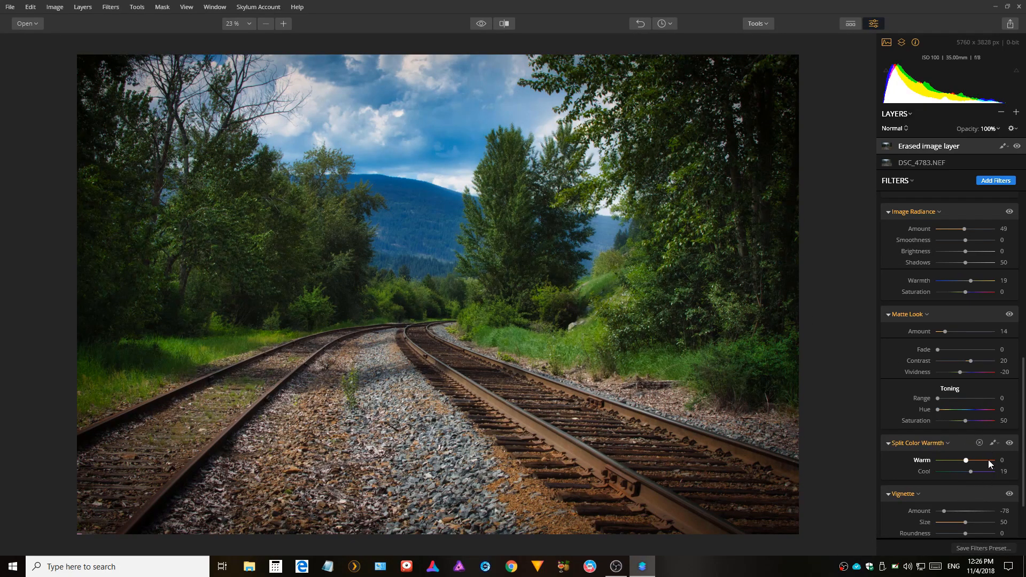
Set the Vignette size to 60 and its inner light to 33.
scroll(981, 447, down, 1)
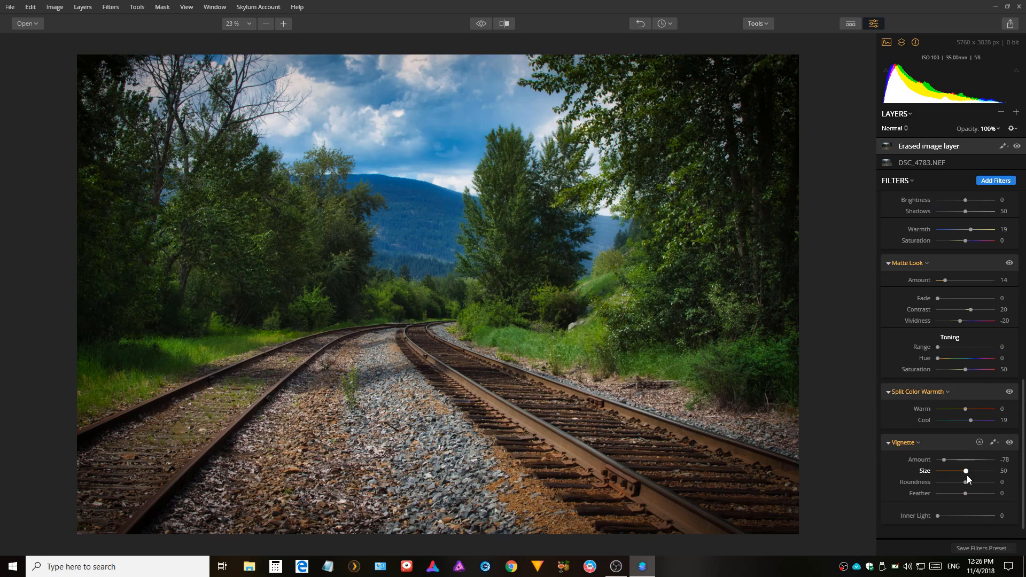
mouse_move(967, 474)
mouse_down()
mouse_move(951, 463)
mouse_move(972, 469)
mouse_up()
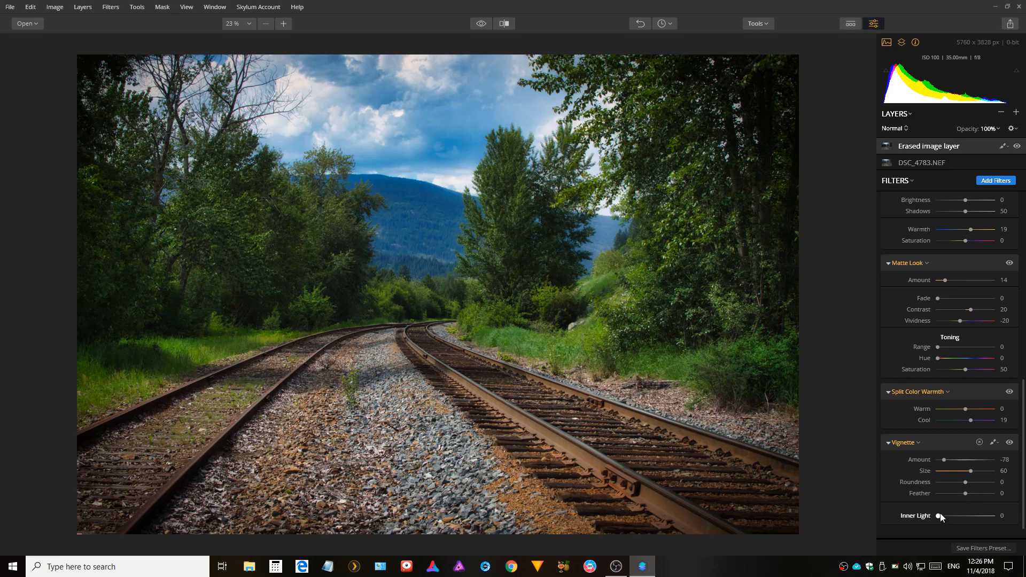
drag(938, 515, 960, 512)
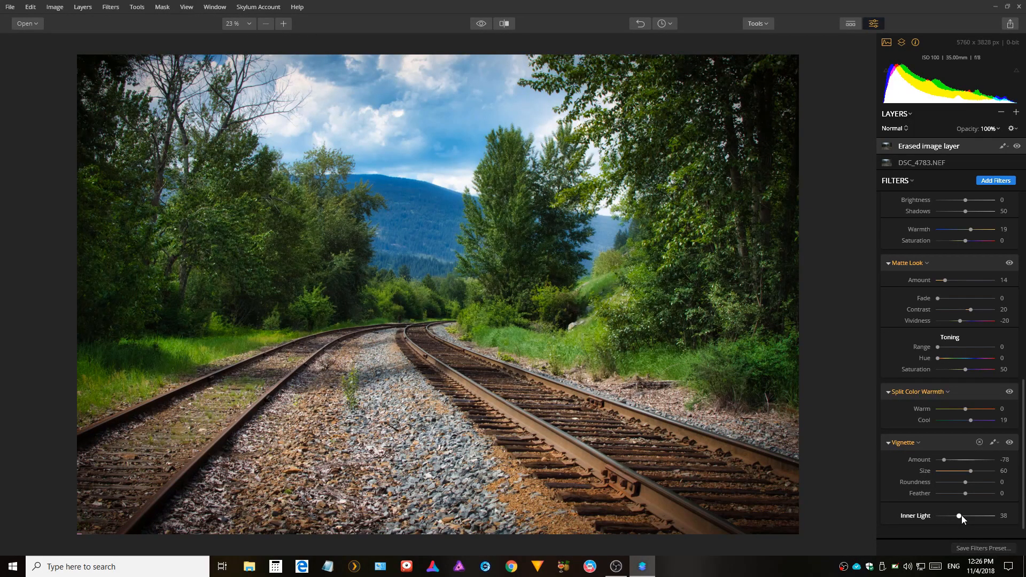
drag(959, 516, 957, 516)
Scroll through the filter stack to review all filter settings.
scroll(943, 402, down, 1)
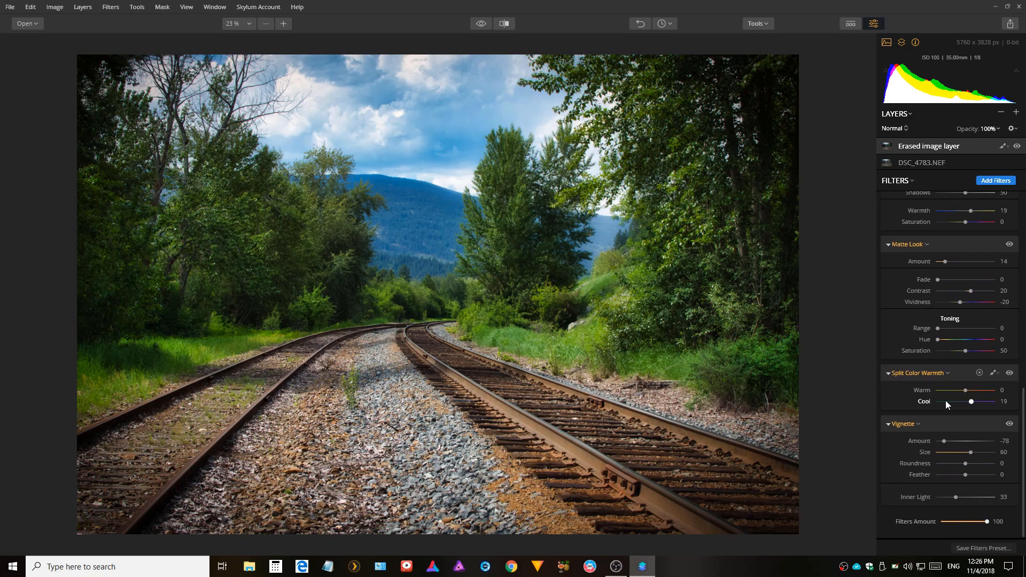
scroll(944, 401, up, 6)
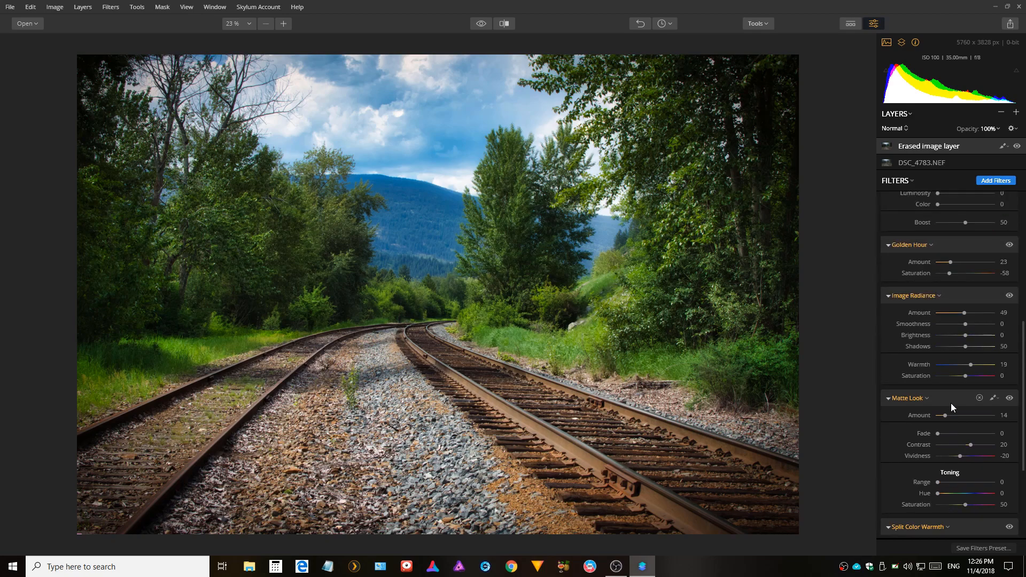
scroll(952, 403, up, 6)
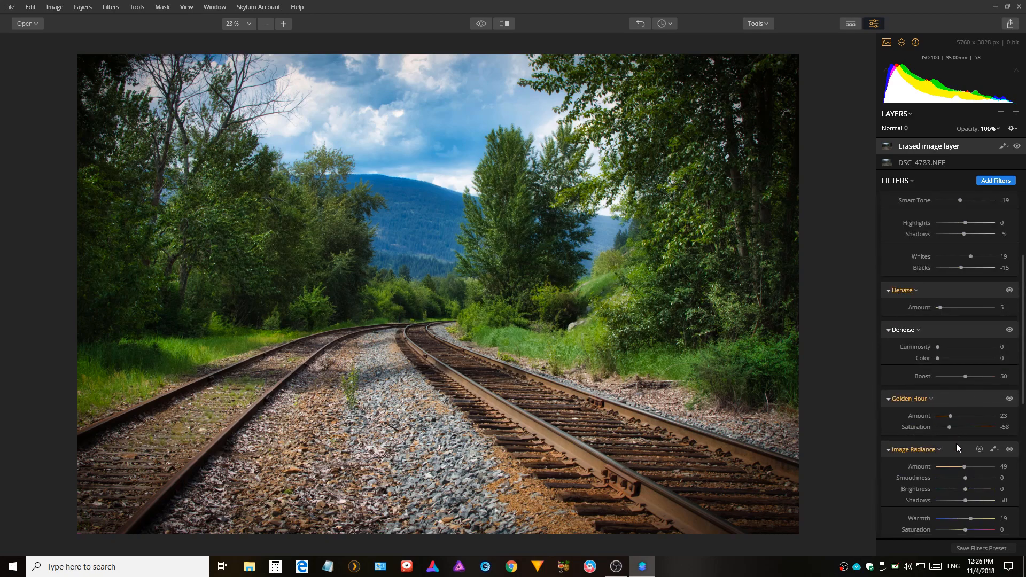
scroll(981, 382, up, 2)
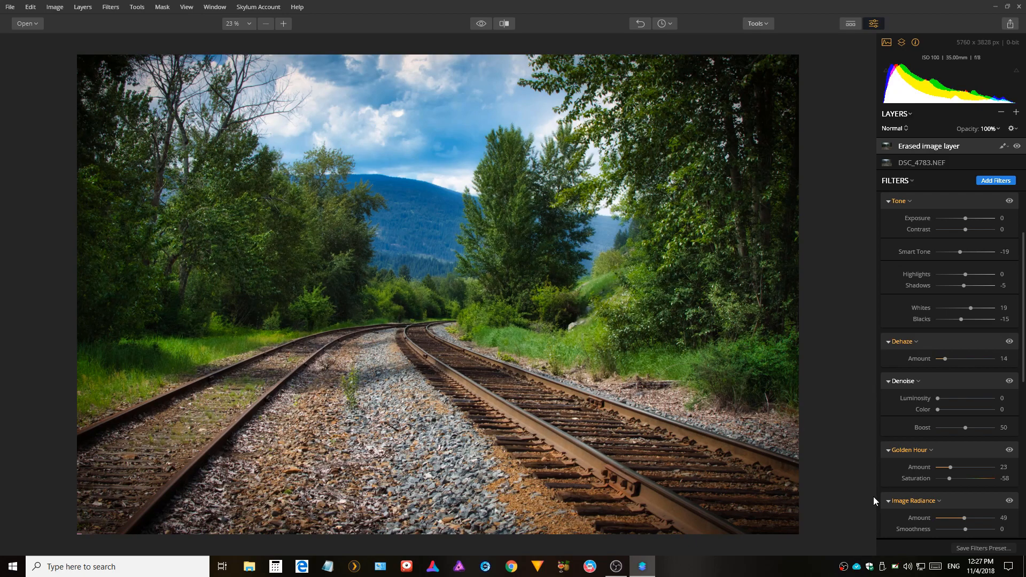
Compare the edited photo with the original in the before/after split view, moving the divider.
click(504, 24)
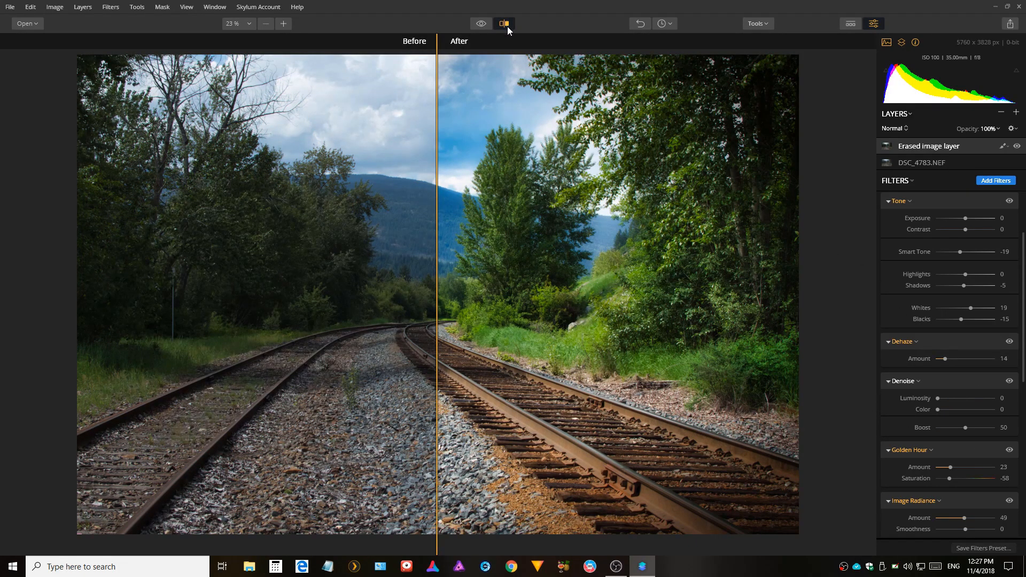
drag(438, 321, 419, 425)
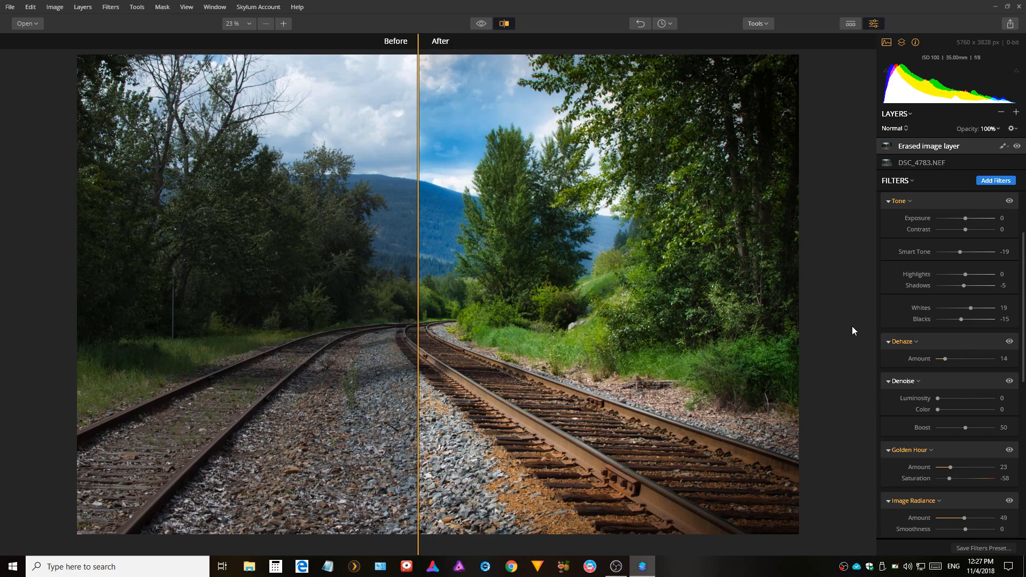
click(504, 23)
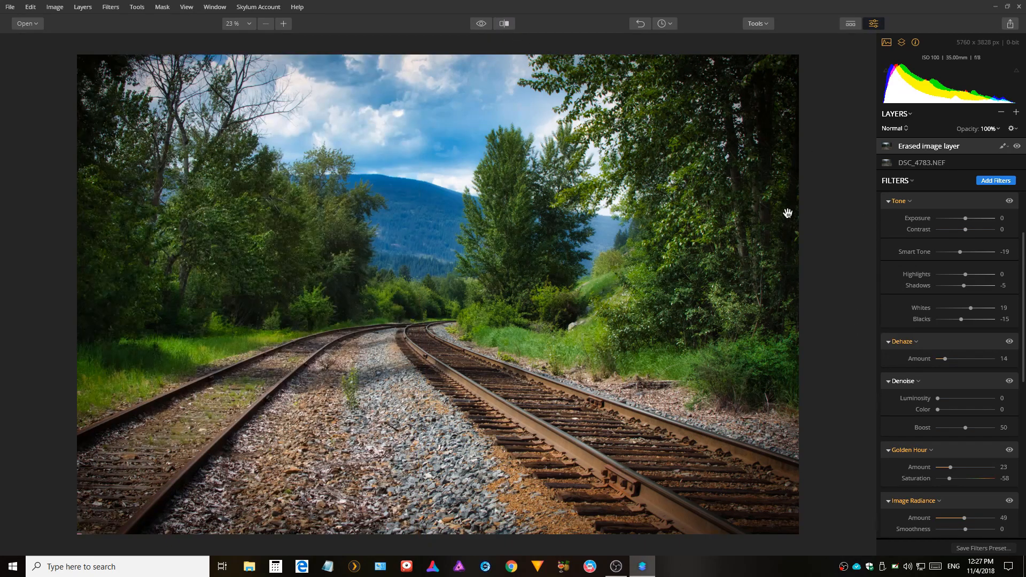
click(1011, 24)
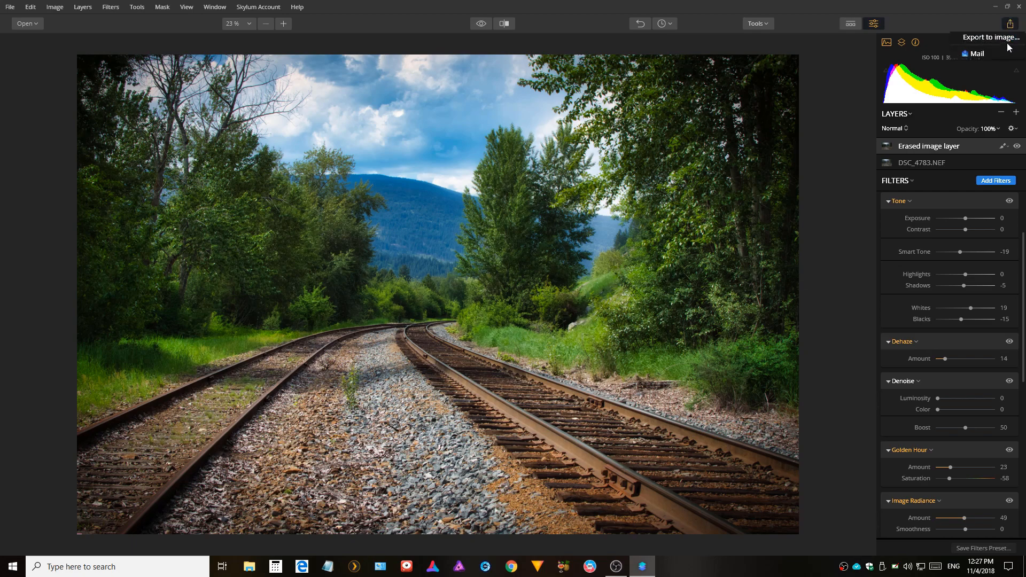
click(1010, 38)
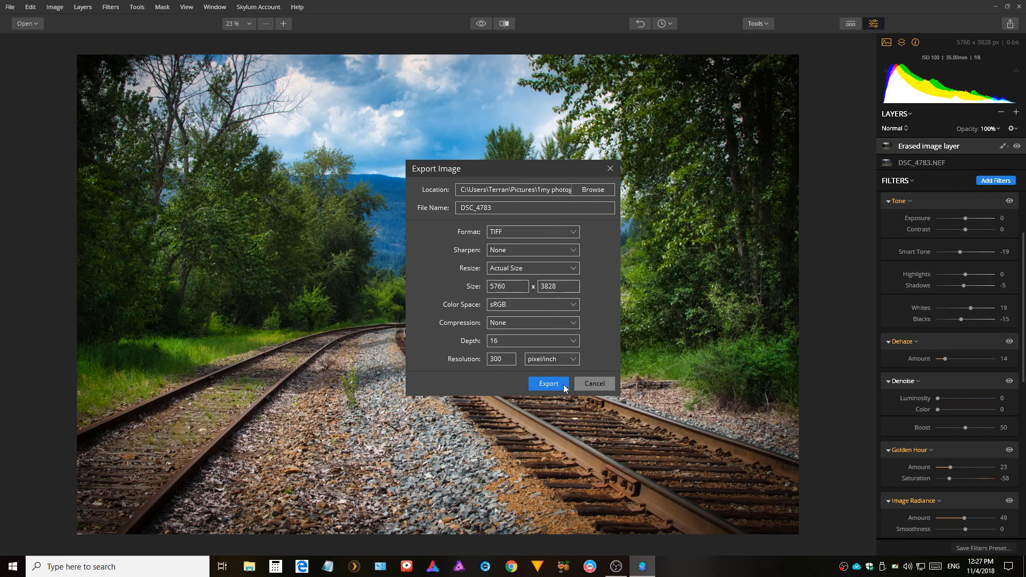
click(598, 392)
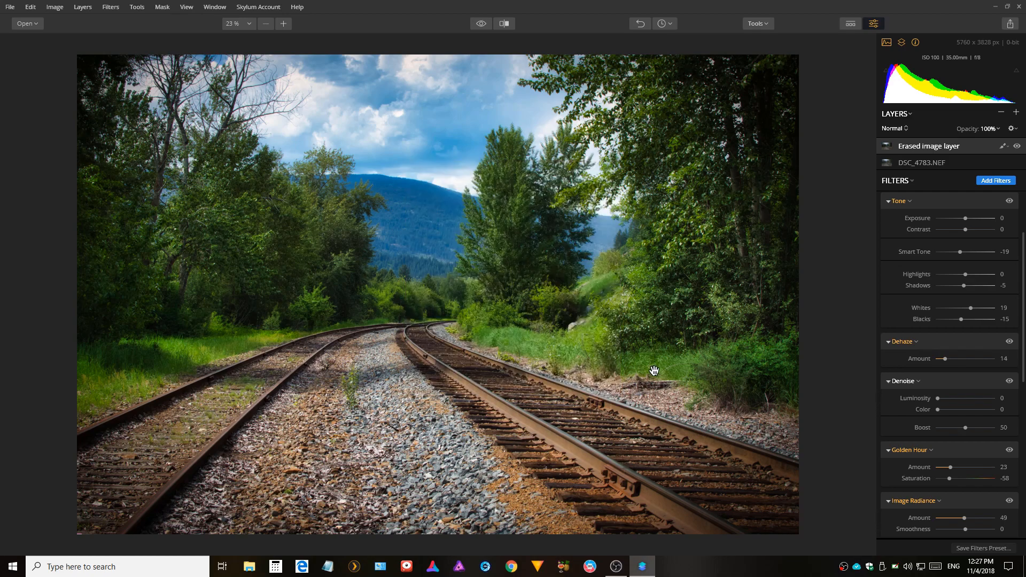